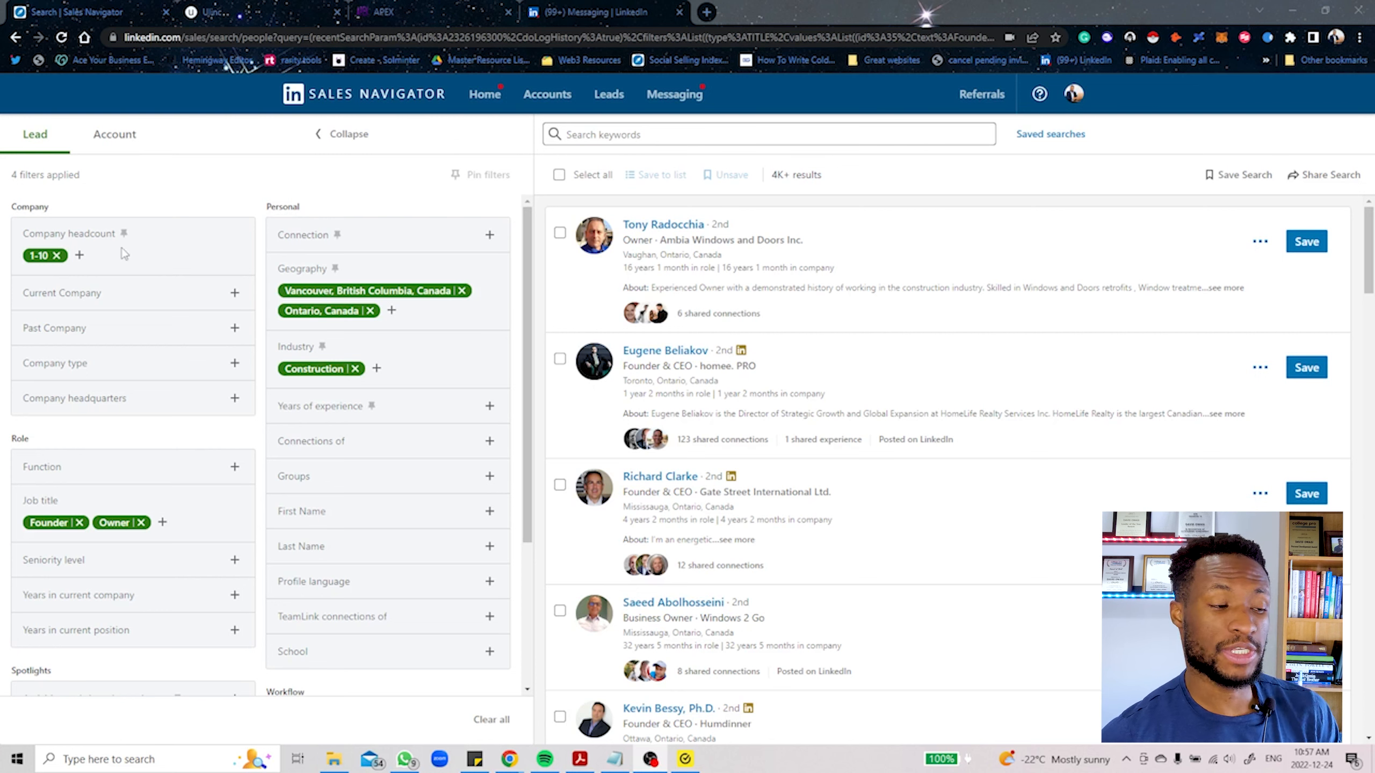
Step: Add President to the included current job titles in the lead filters
{"action": "scroll", "coordinate": [248, 336], "scroll_direction": "down", "scroll_amount": 3}
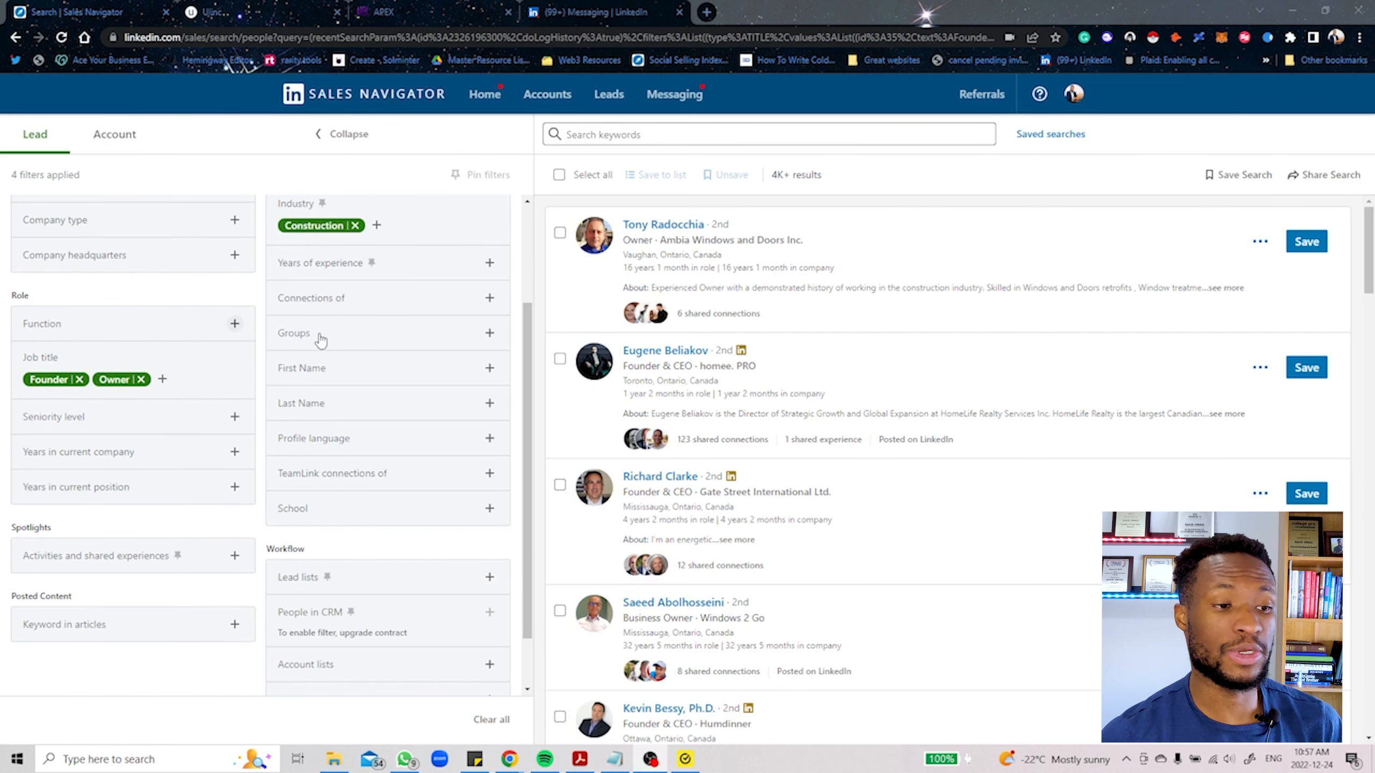
{"action": "scroll", "coordinate": [238, 322], "scroll_direction": "up", "scroll_amount": 3}
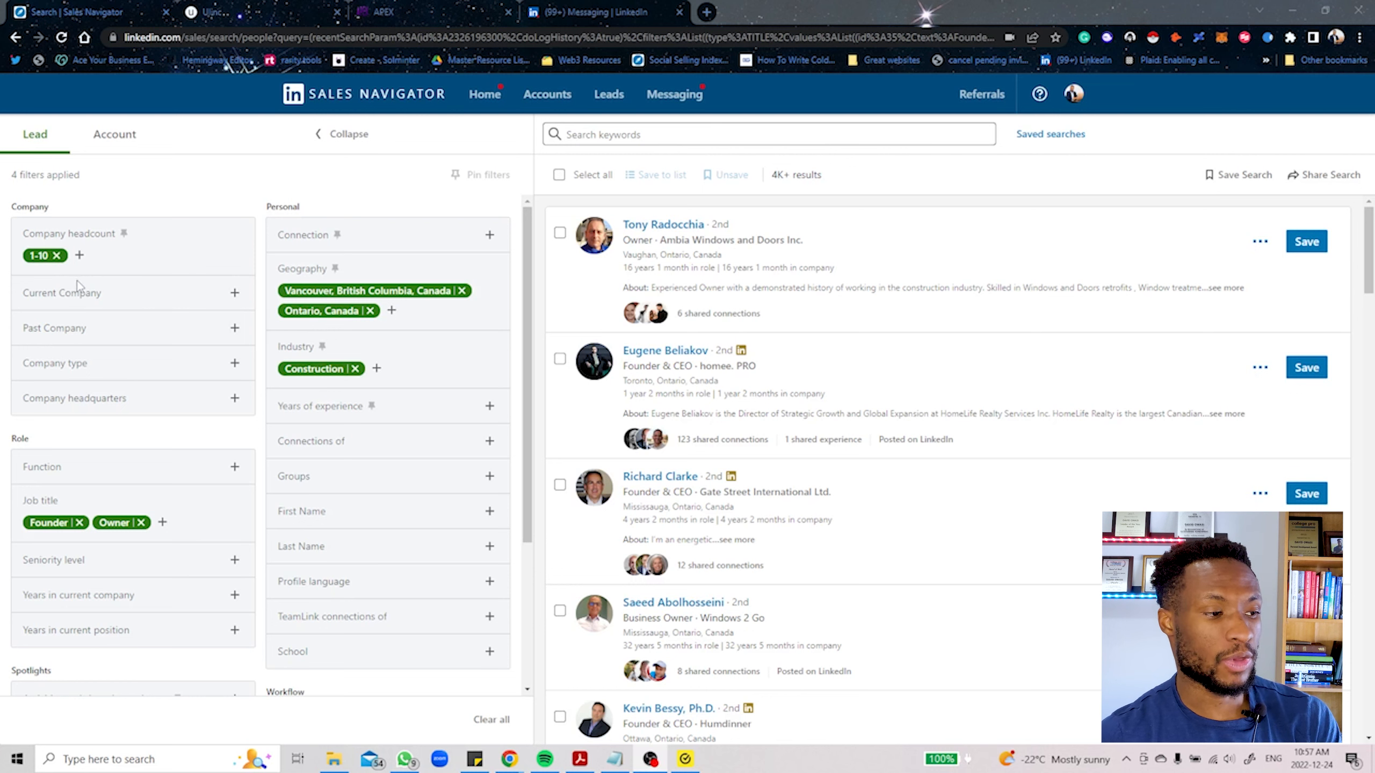
{"action": "scroll", "coordinate": [77, 280], "scroll_direction": "down", "scroll_amount": 3}
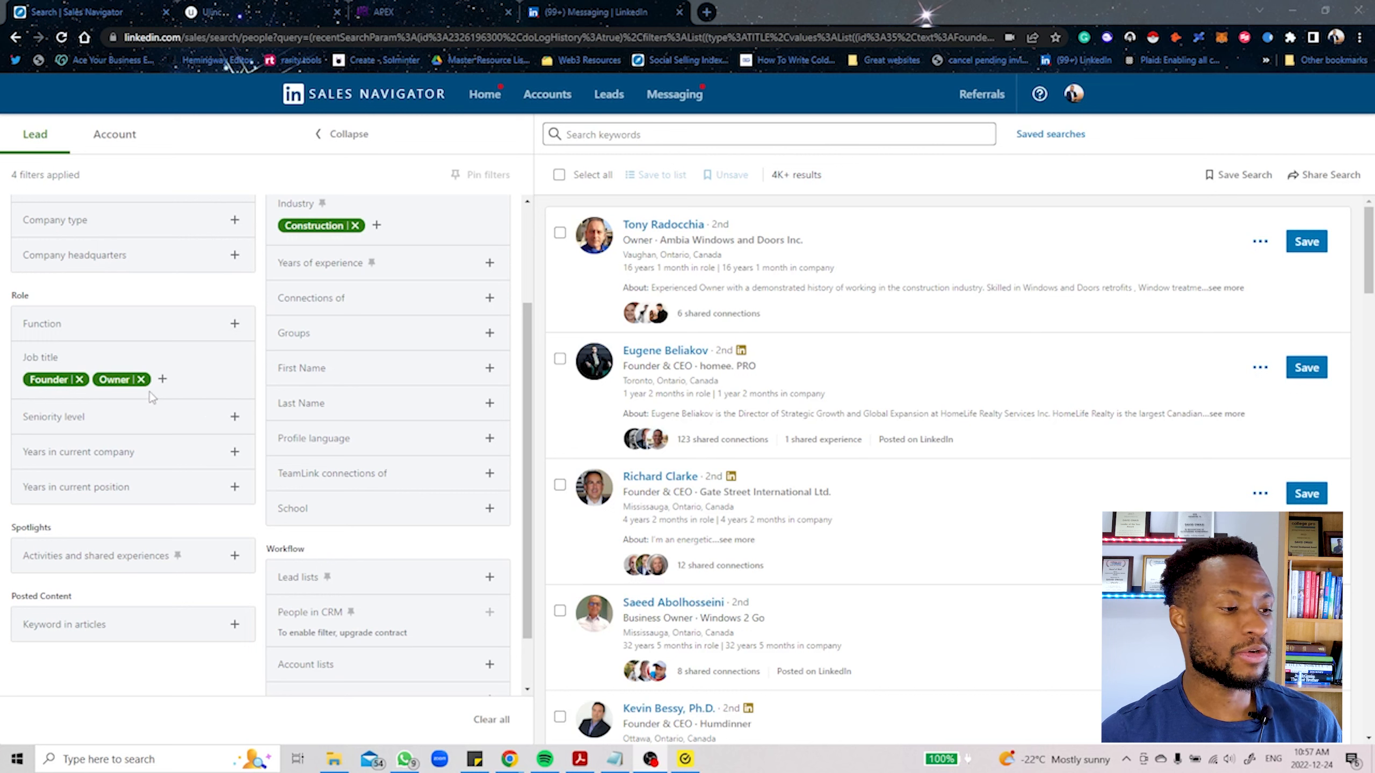
{"action": "left_click", "coordinate": [162, 379]}
{"action": "type", "text": "pre"}
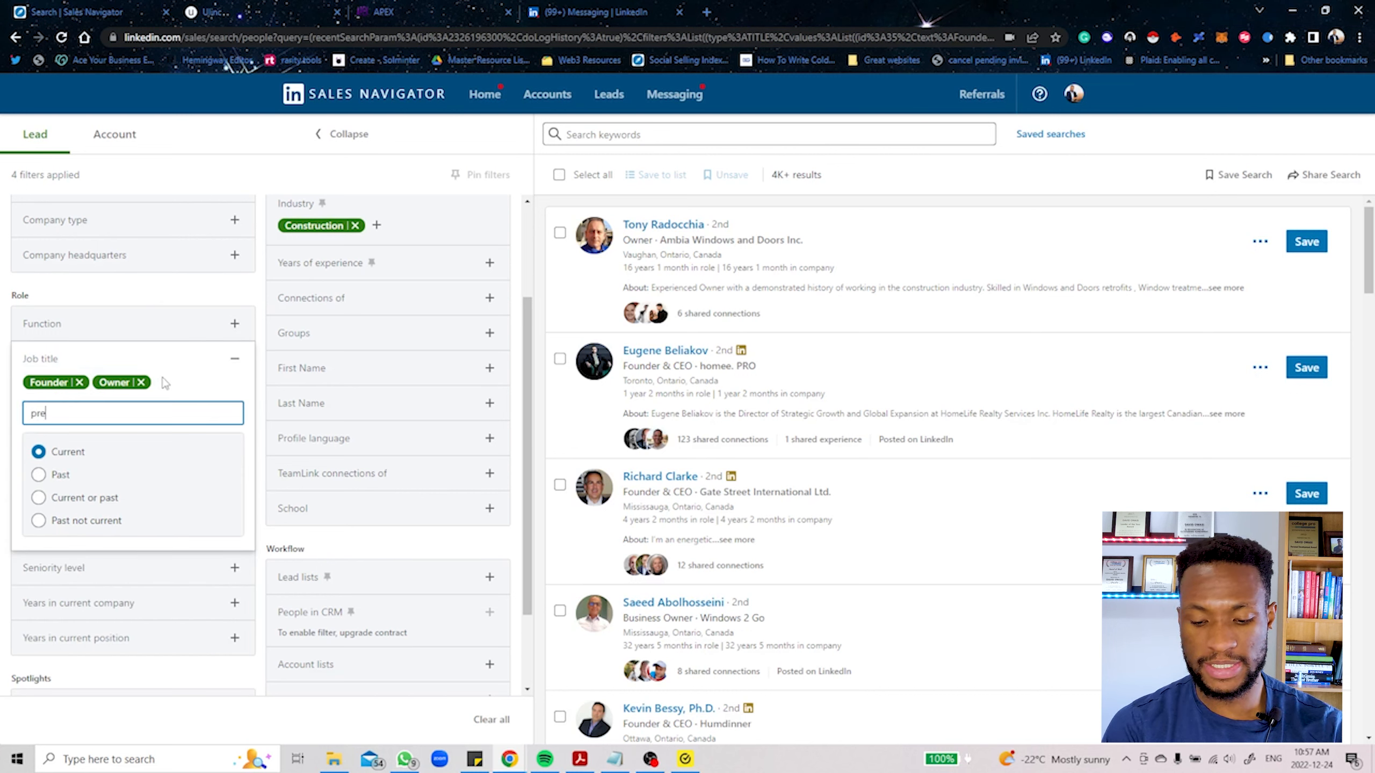
{"action": "type", "text": "side"}
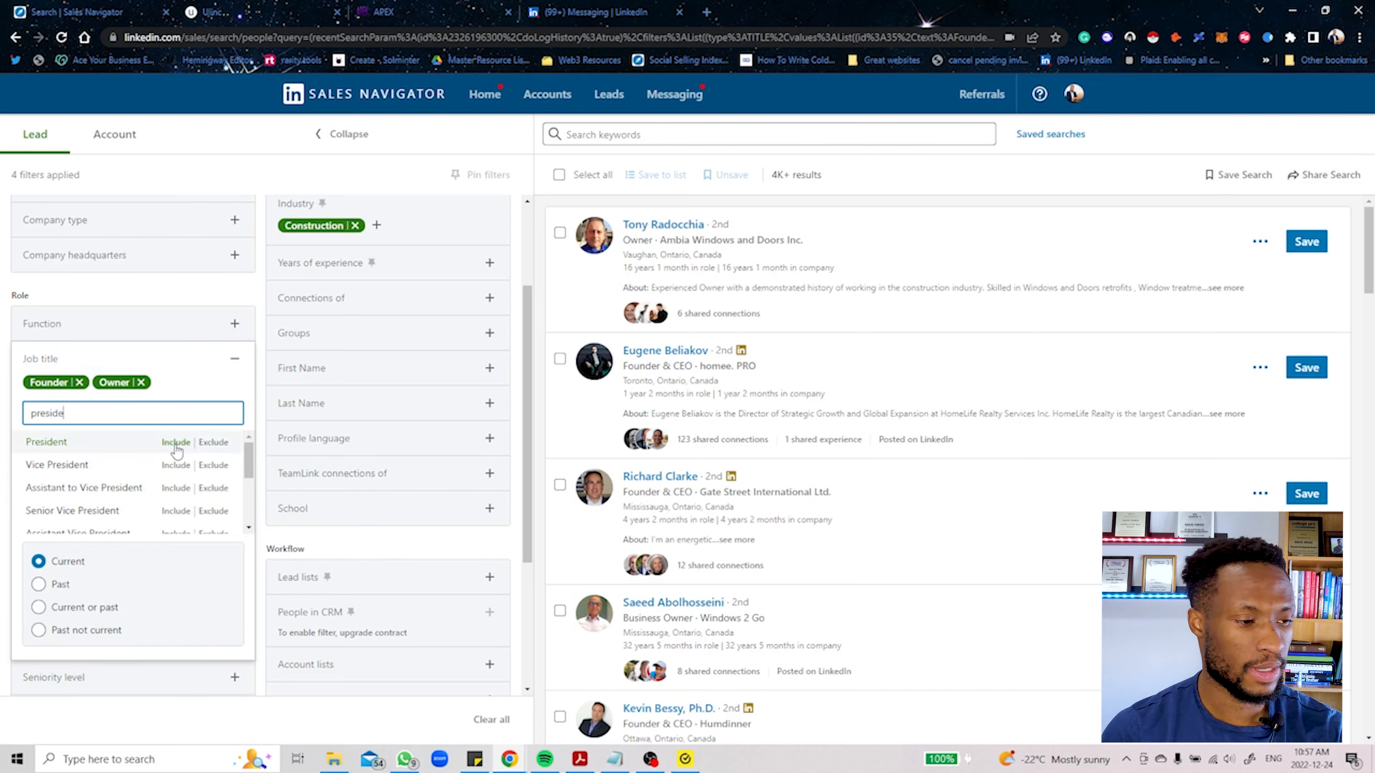
{"action": "left_click", "coordinate": [195, 440]}
Step: Include Chief Executive Officer as a further job title and Owner as the seniority level
{"action": "left_click", "coordinate": [192, 410]}
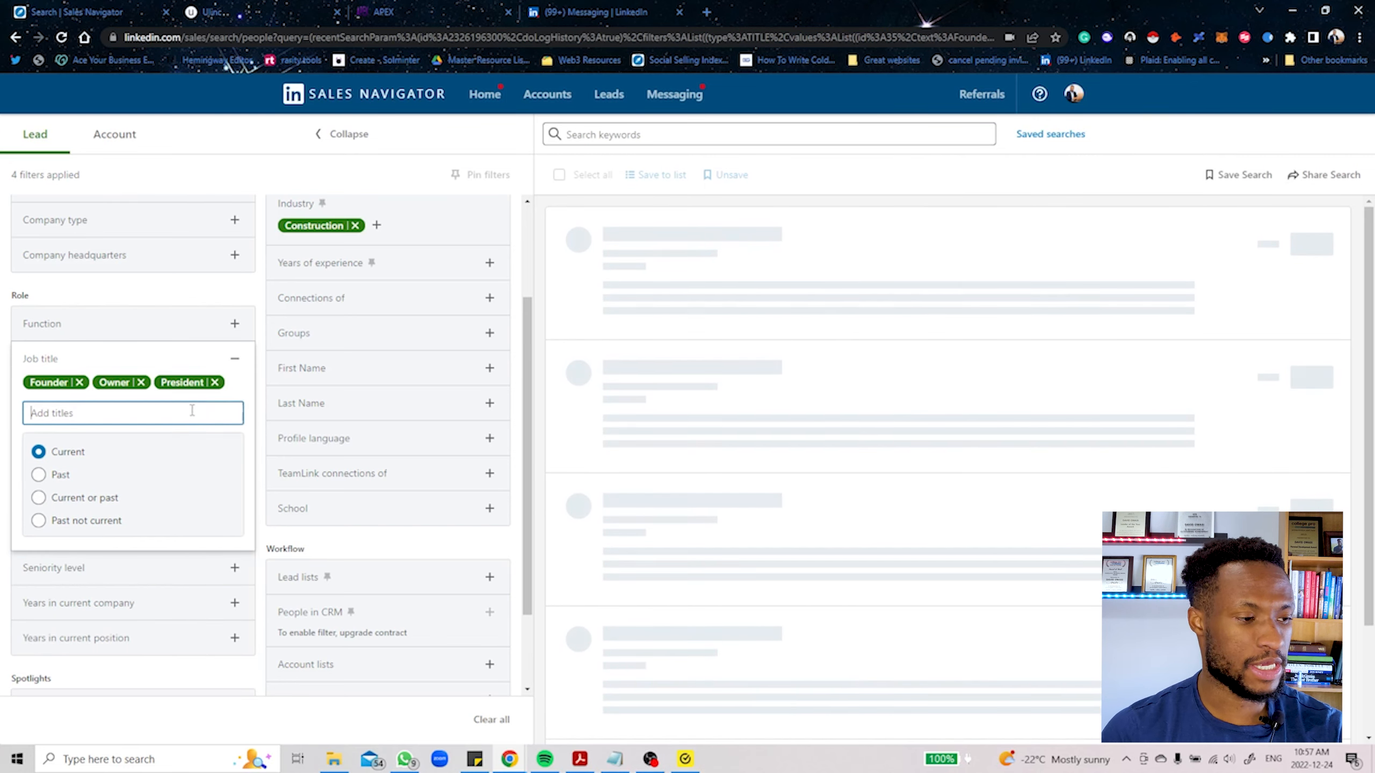
{"action": "type", "text": "CEO"}
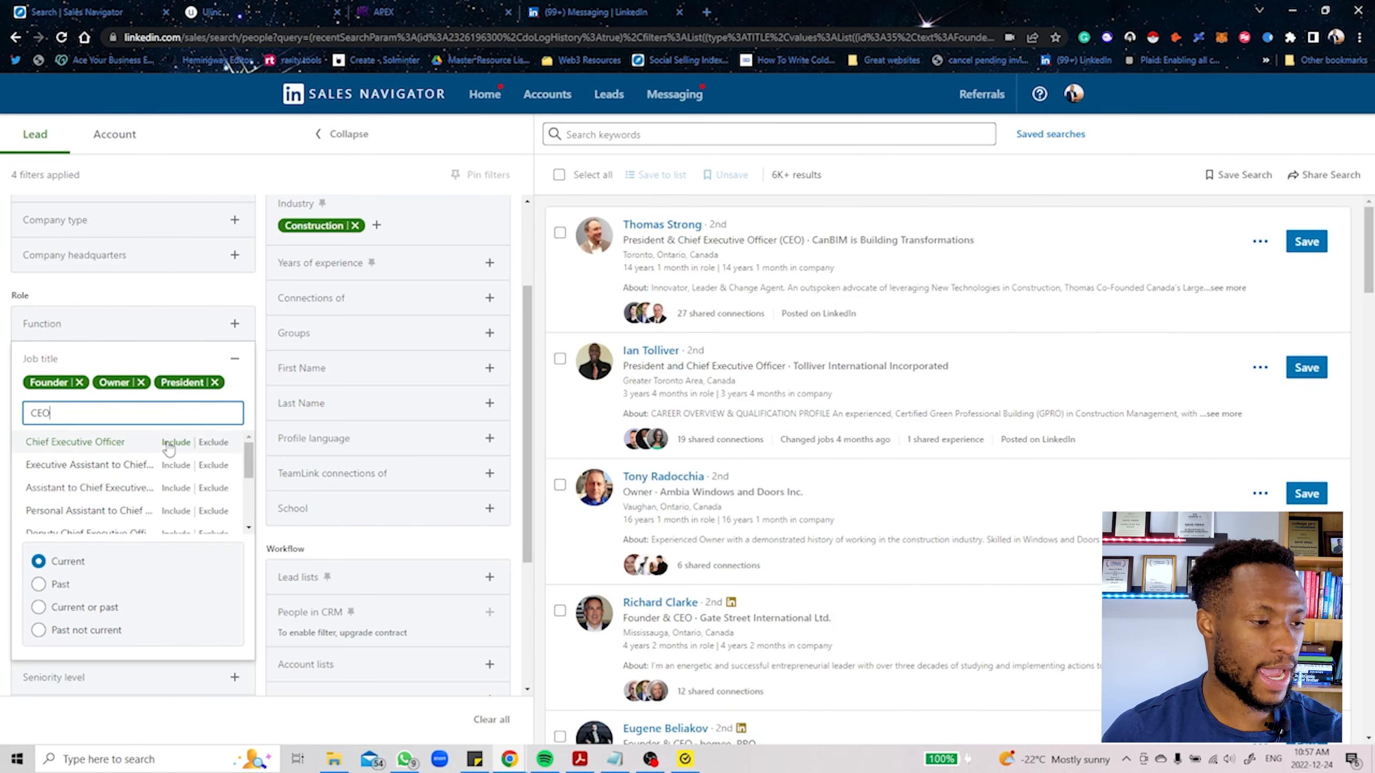
{"action": "left_click", "coordinate": [172, 446]}
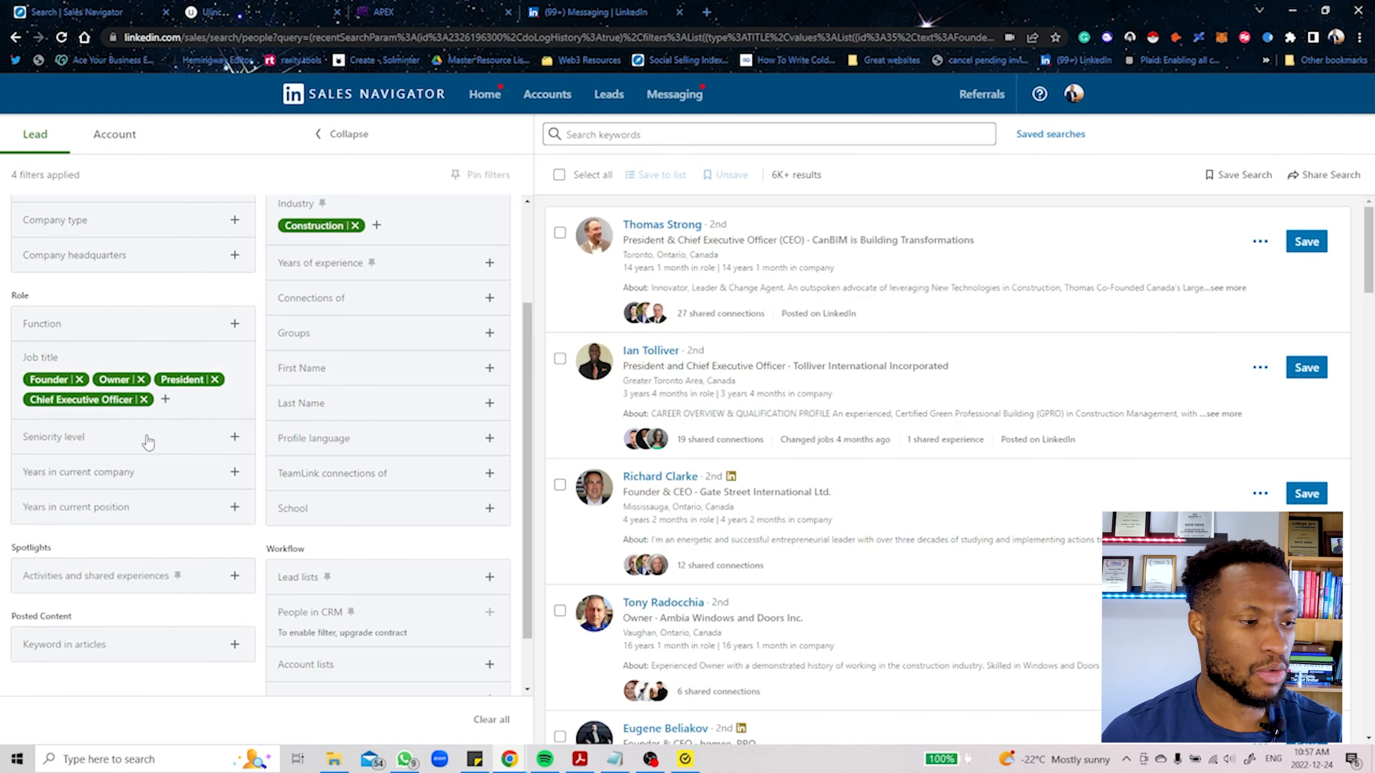
{"action": "left_click", "coordinate": [150, 445]}
{"action": "left_click", "coordinate": [170, 468]}
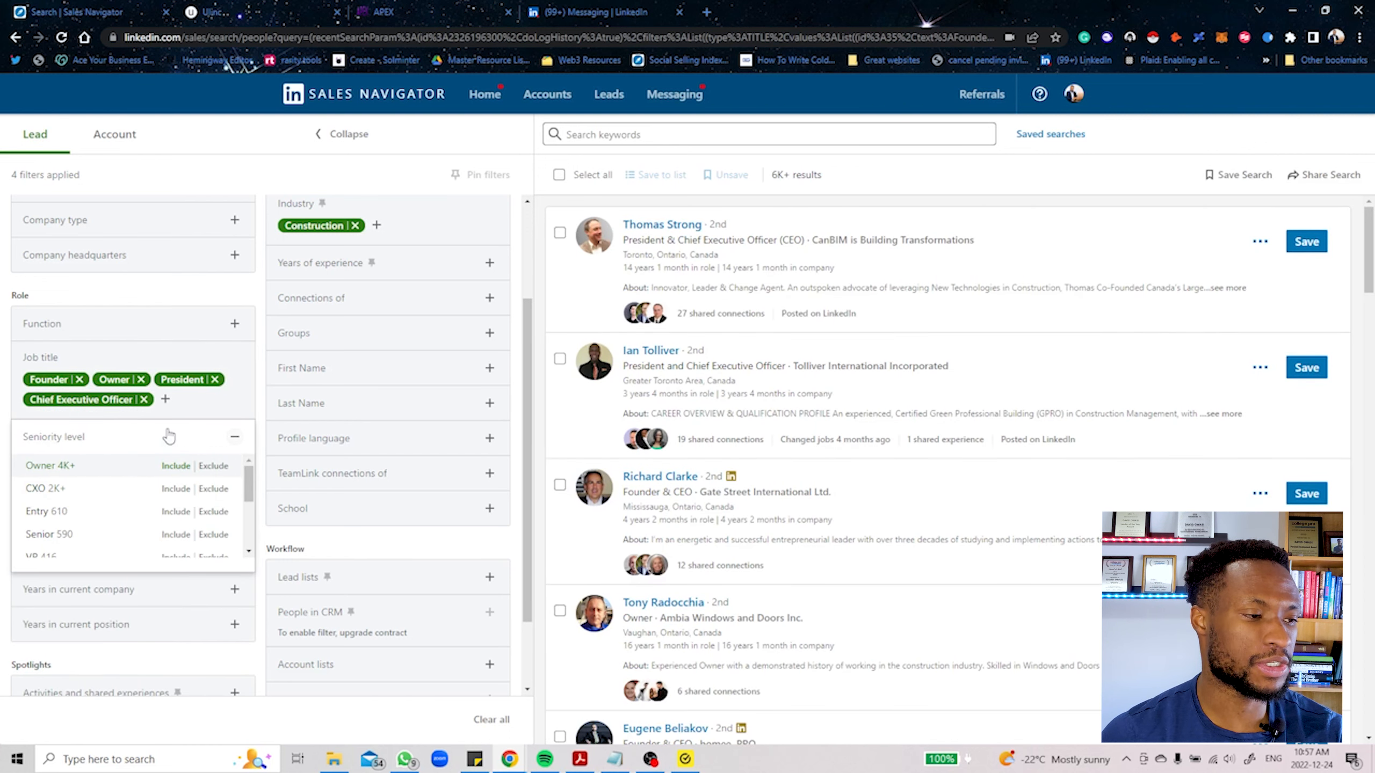
Step: Filter for leads with 3 to 5 years in their current company who posted on LinkedIn in 30 days
{"action": "scroll", "coordinate": [99, 463], "scroll_direction": "down", "scroll_amount": 2}
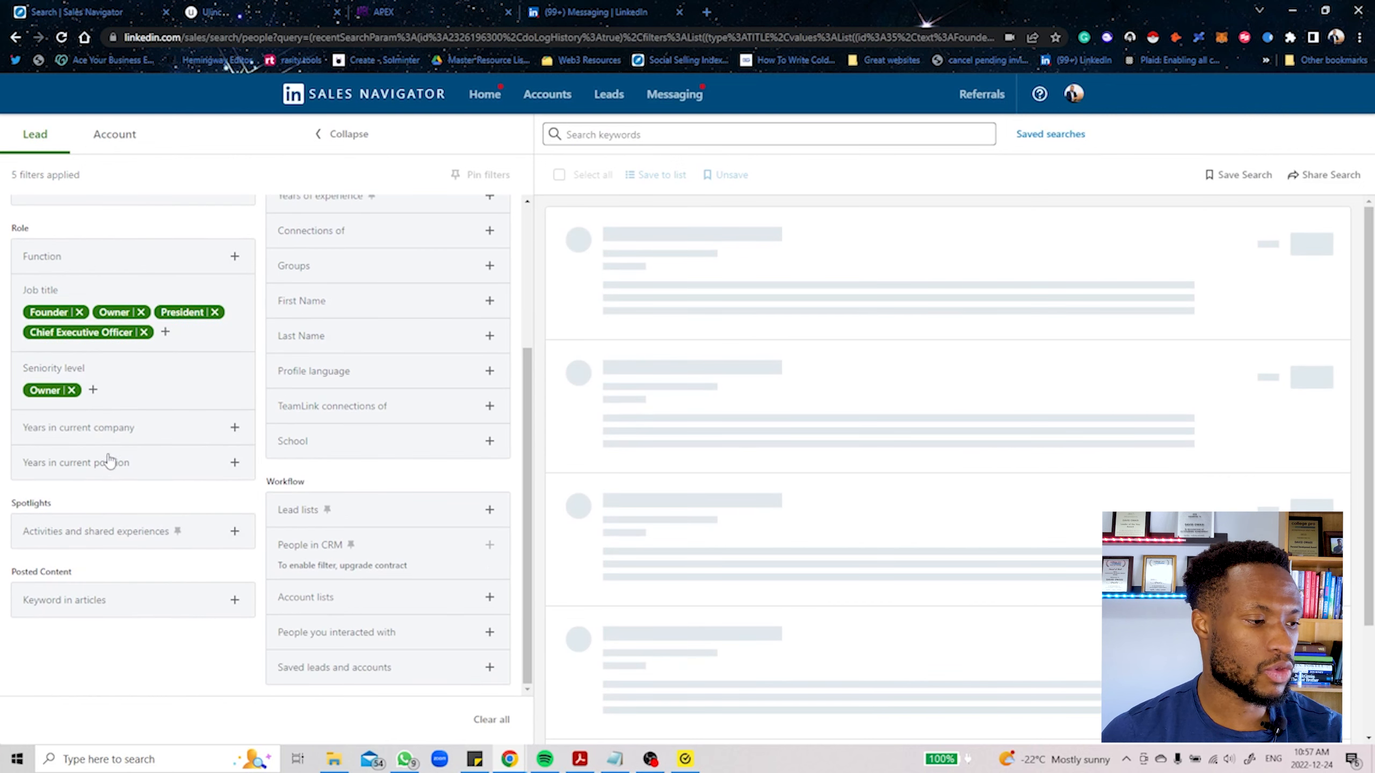
{"action": "left_click", "coordinate": [135, 439]}
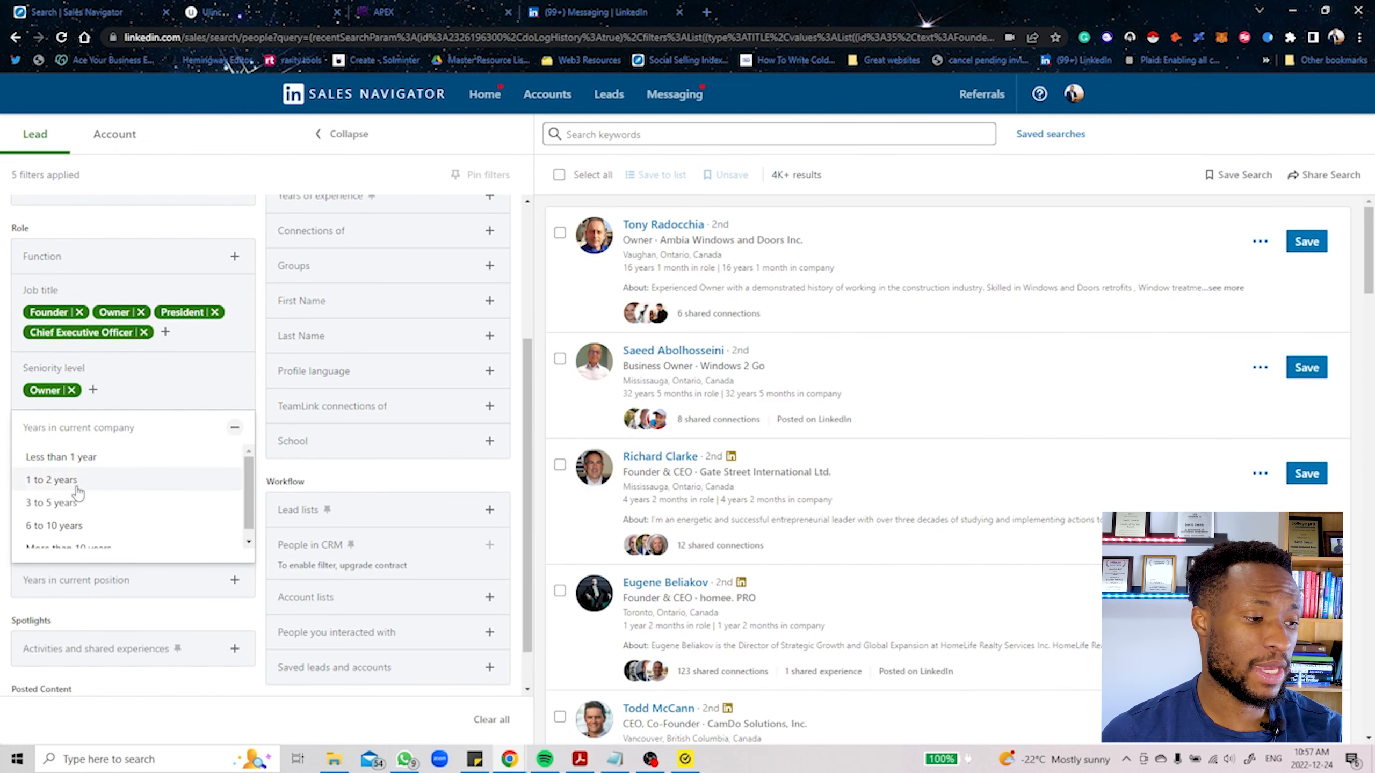
{"action": "left_click", "coordinate": [71, 508]}
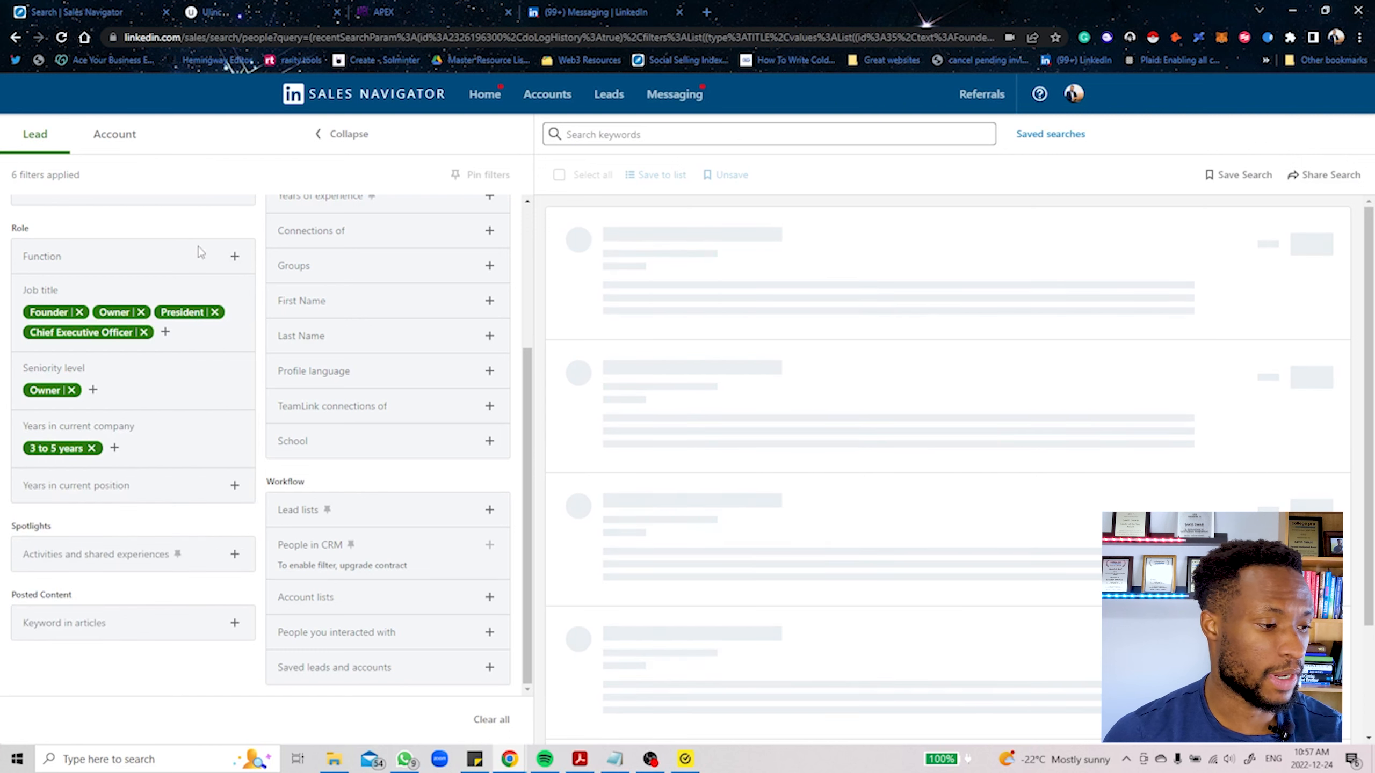
{"action": "left_click", "coordinate": [91, 567]}
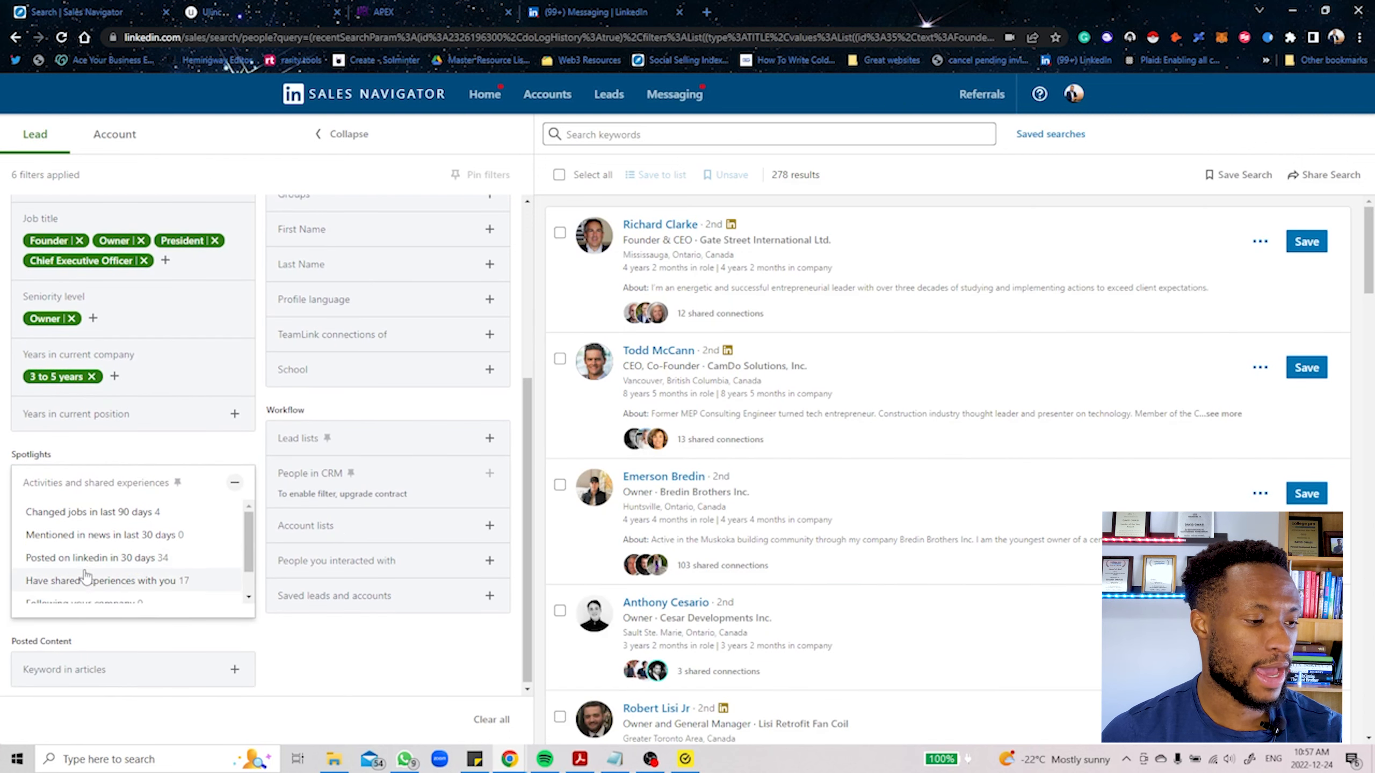
{"action": "left_click", "coordinate": [133, 559]}
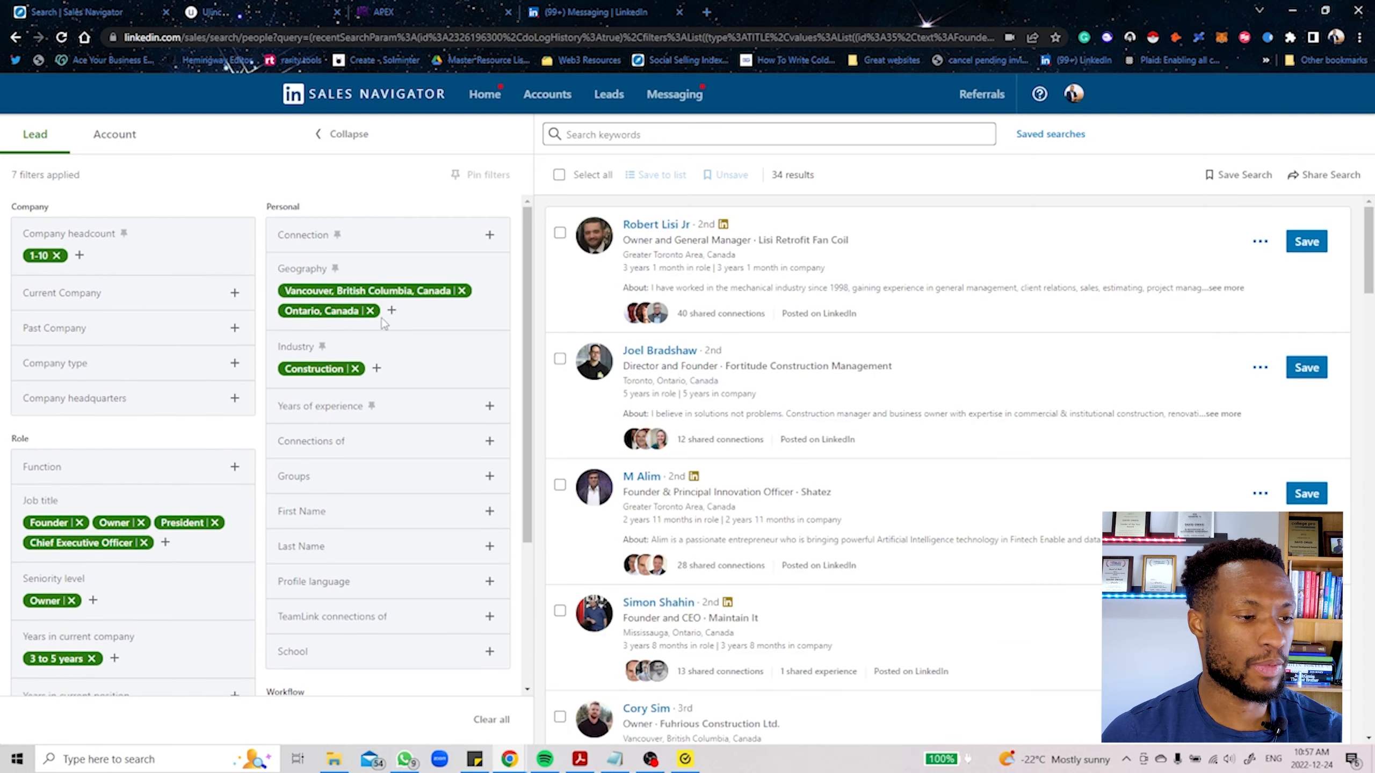
Step: Add Texas, United States to the included geography regions
{"action": "left_click", "coordinate": [391, 311]}
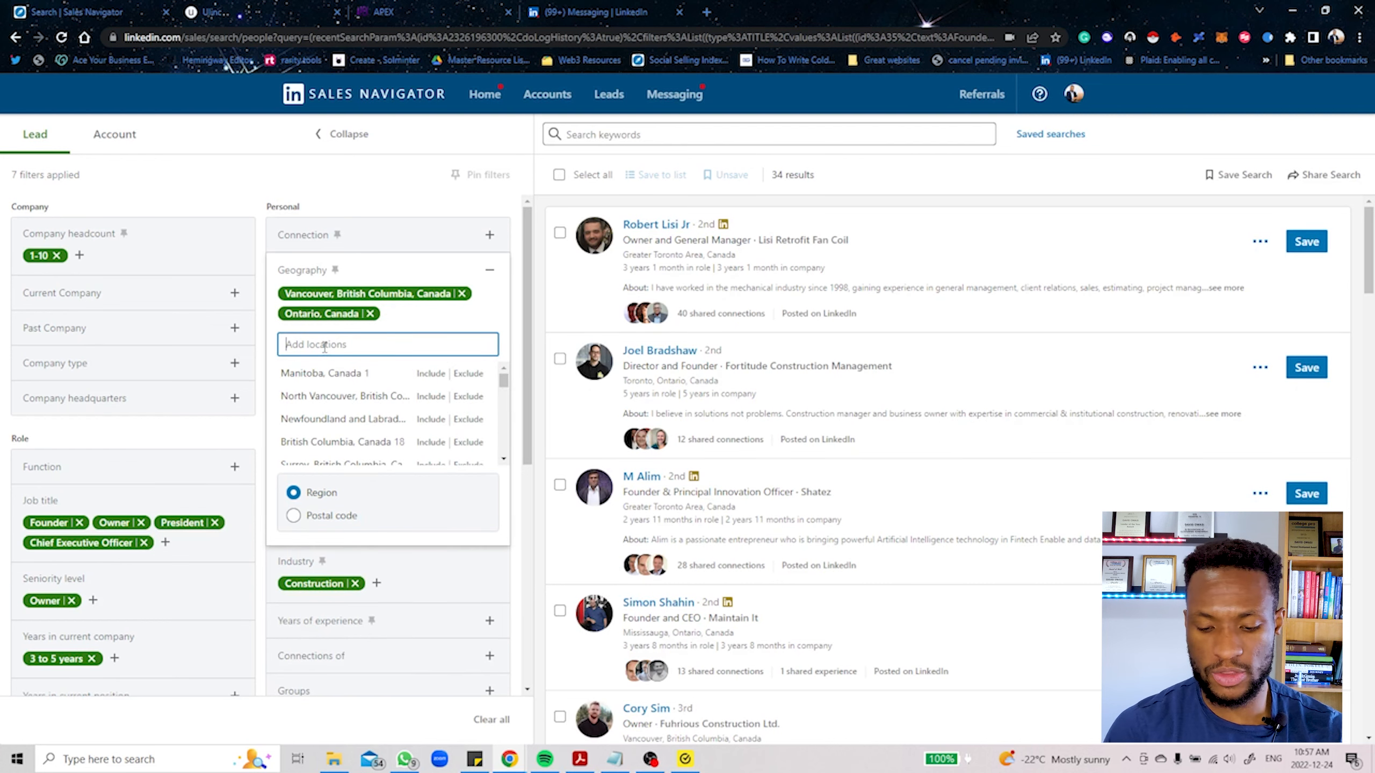
{"action": "type", "text": "texas"}
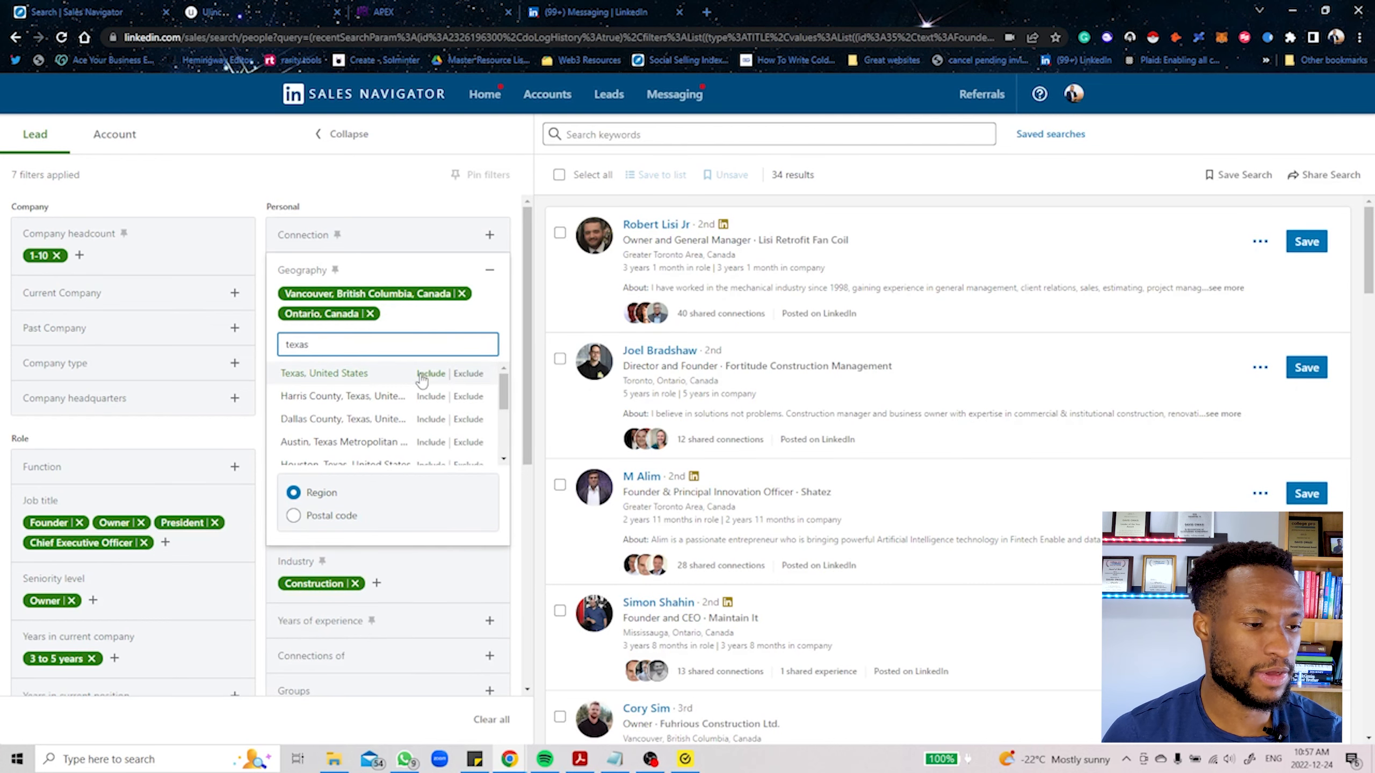
{"action": "left_click", "coordinate": [425, 373]}
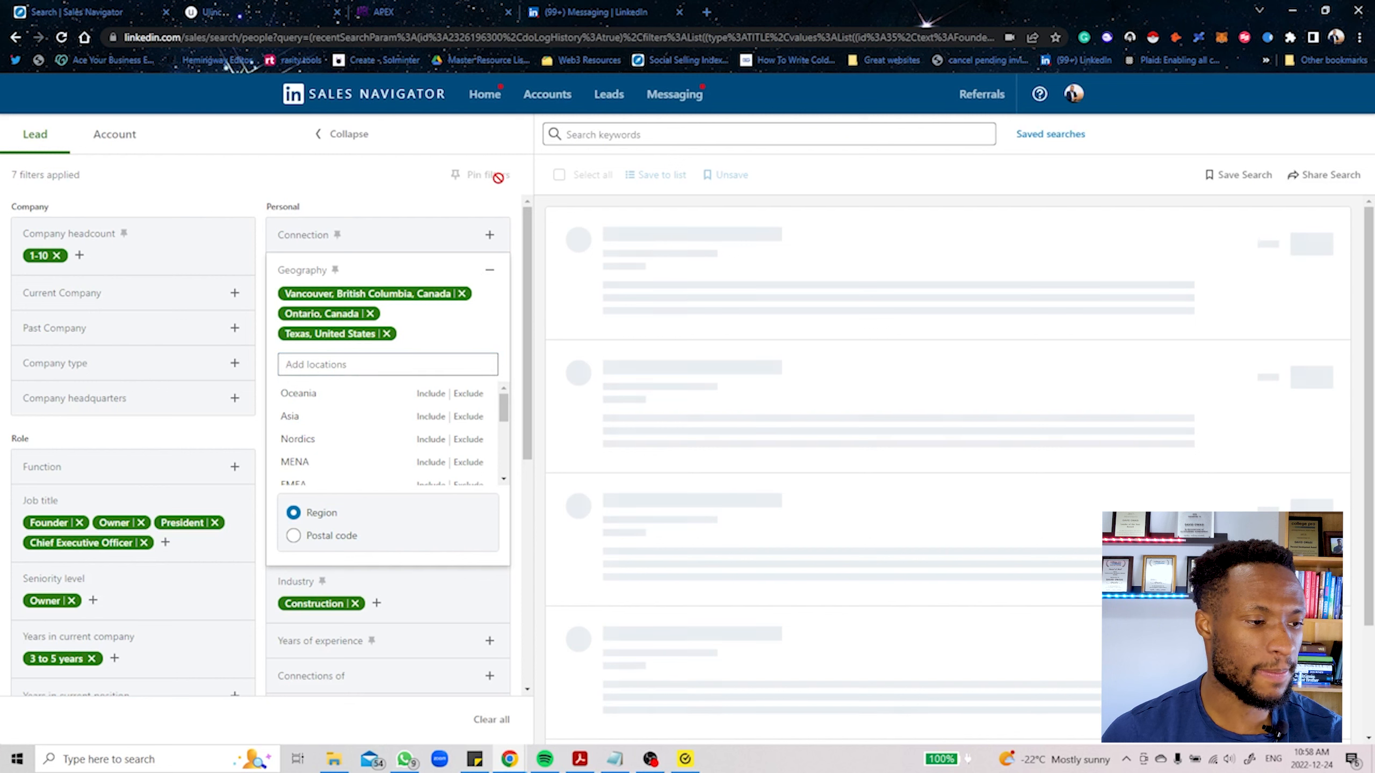
{"action": "left_click", "coordinate": [374, 199]}
Step: Include New York, United States as another region in the geography filter
{"action": "left_click", "coordinate": [409, 332]}
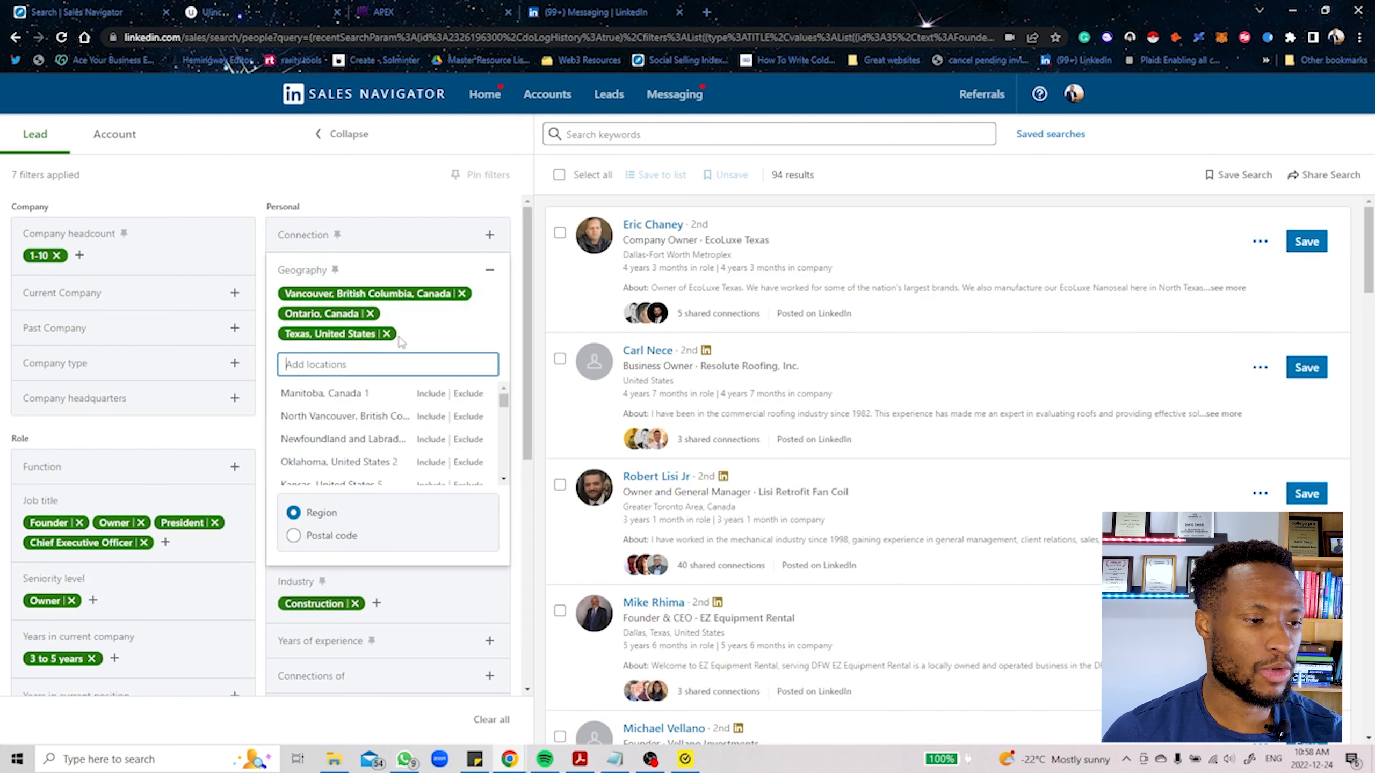
{"action": "type", "text": "new"}
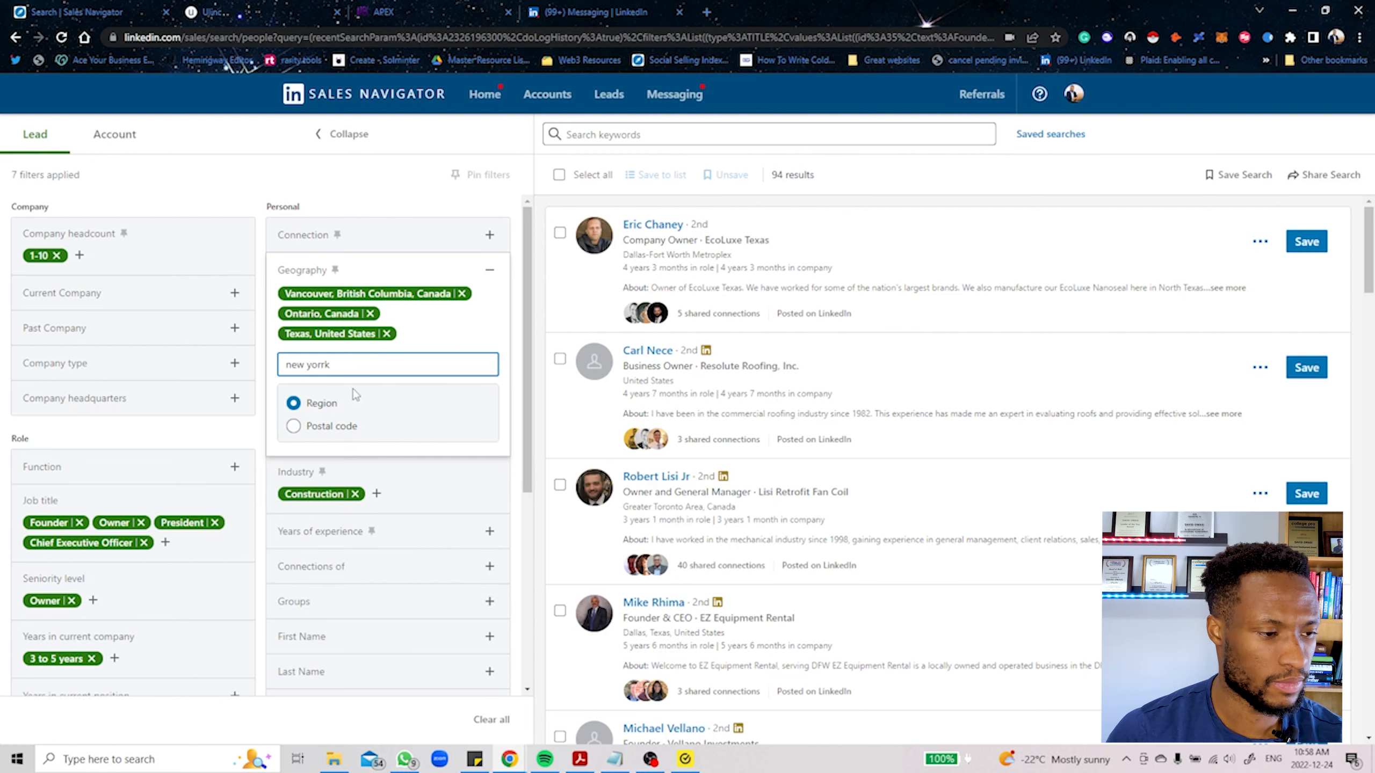
{"action": "type", "text": " yorrk"}
{"action": "key", "text": "BackSpace"}
{"action": "key", "text": "BackSpace"}
{"action": "type", "text": "k"}
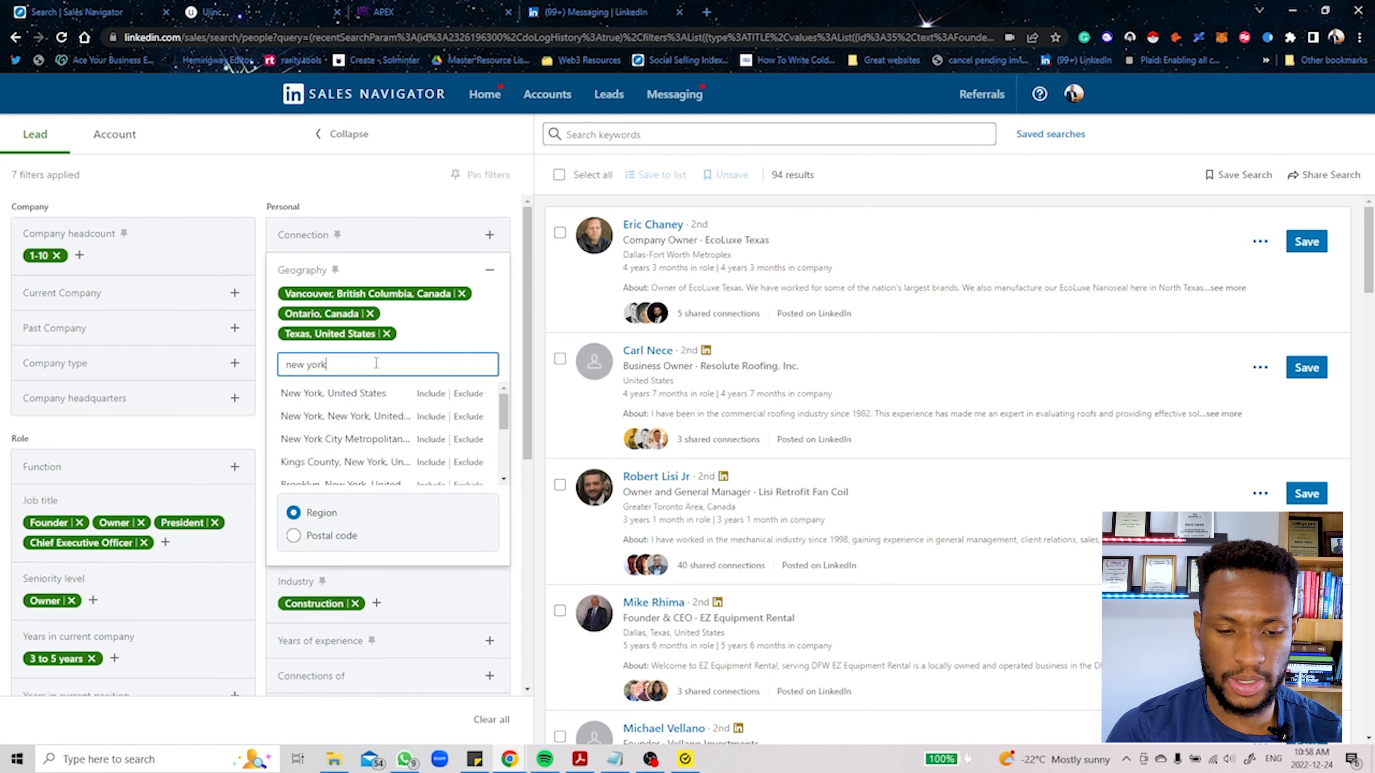
{"action": "left_click", "coordinate": [417, 393]}
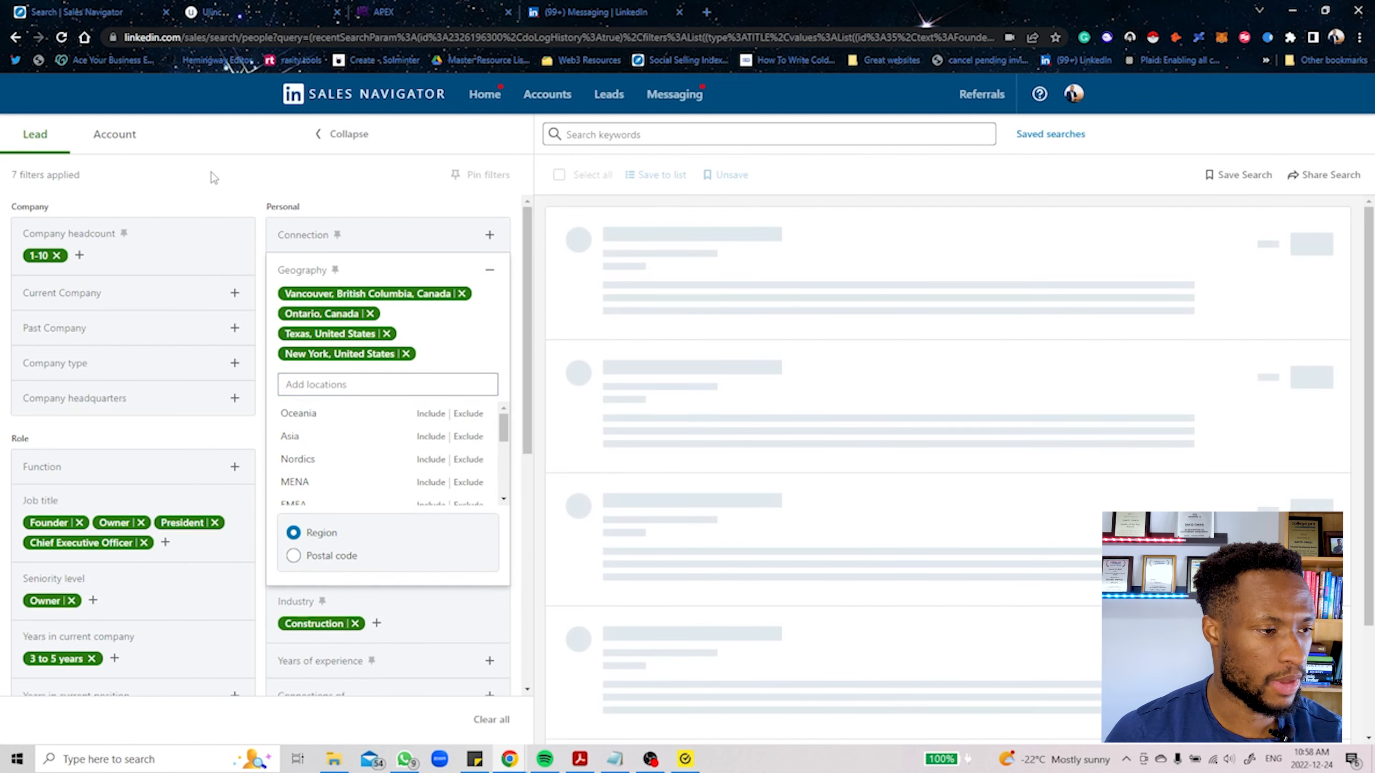
Step: Extend the company headcount filter with the 11-50 range
{"action": "left_click", "coordinate": [79, 255]}
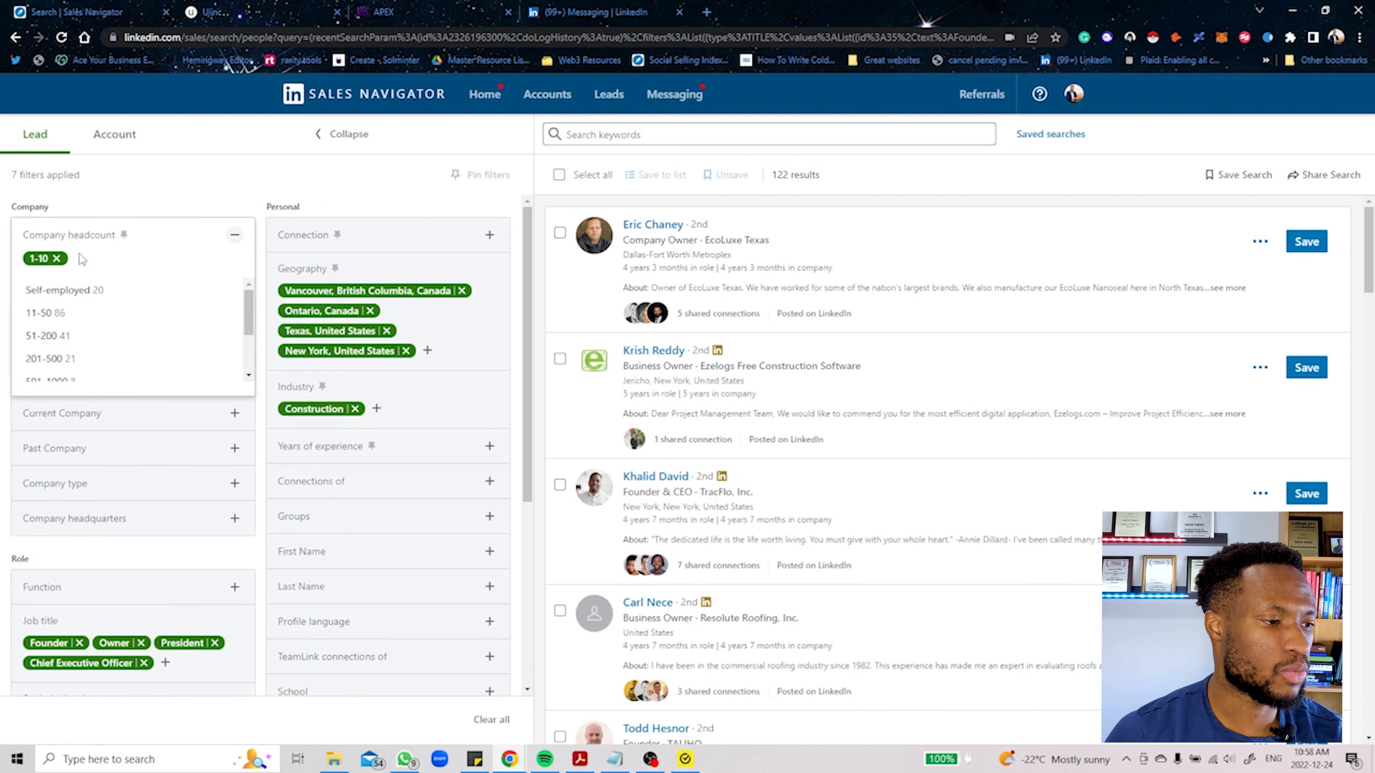
{"action": "left_click", "coordinate": [89, 314]}
{"action": "left_click", "coordinate": [228, 179]}
Step: Add the 1 to 2 years range to the years in current company filter
{"action": "scroll", "coordinate": [175, 266], "scroll_direction": "down", "scroll_amount": 5}
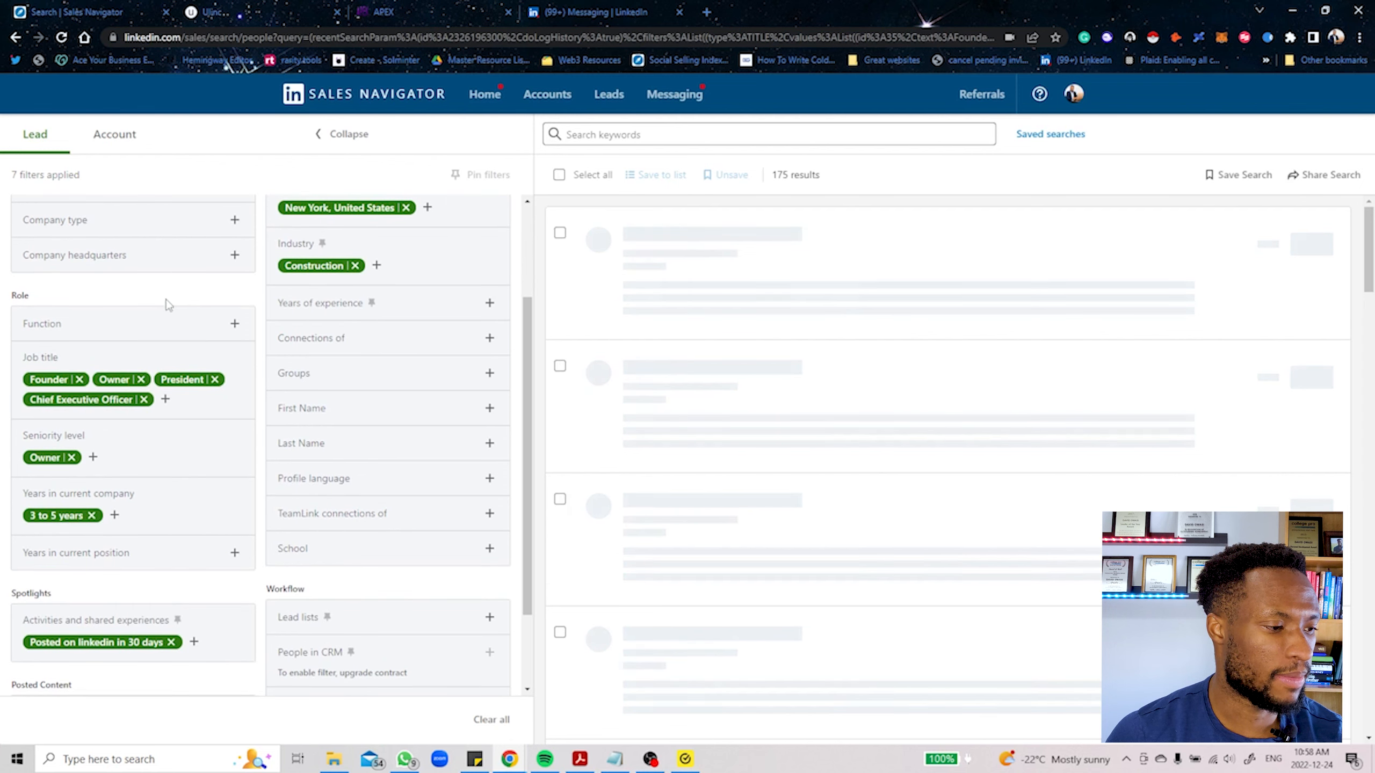
{"action": "left_click", "coordinate": [116, 515]}
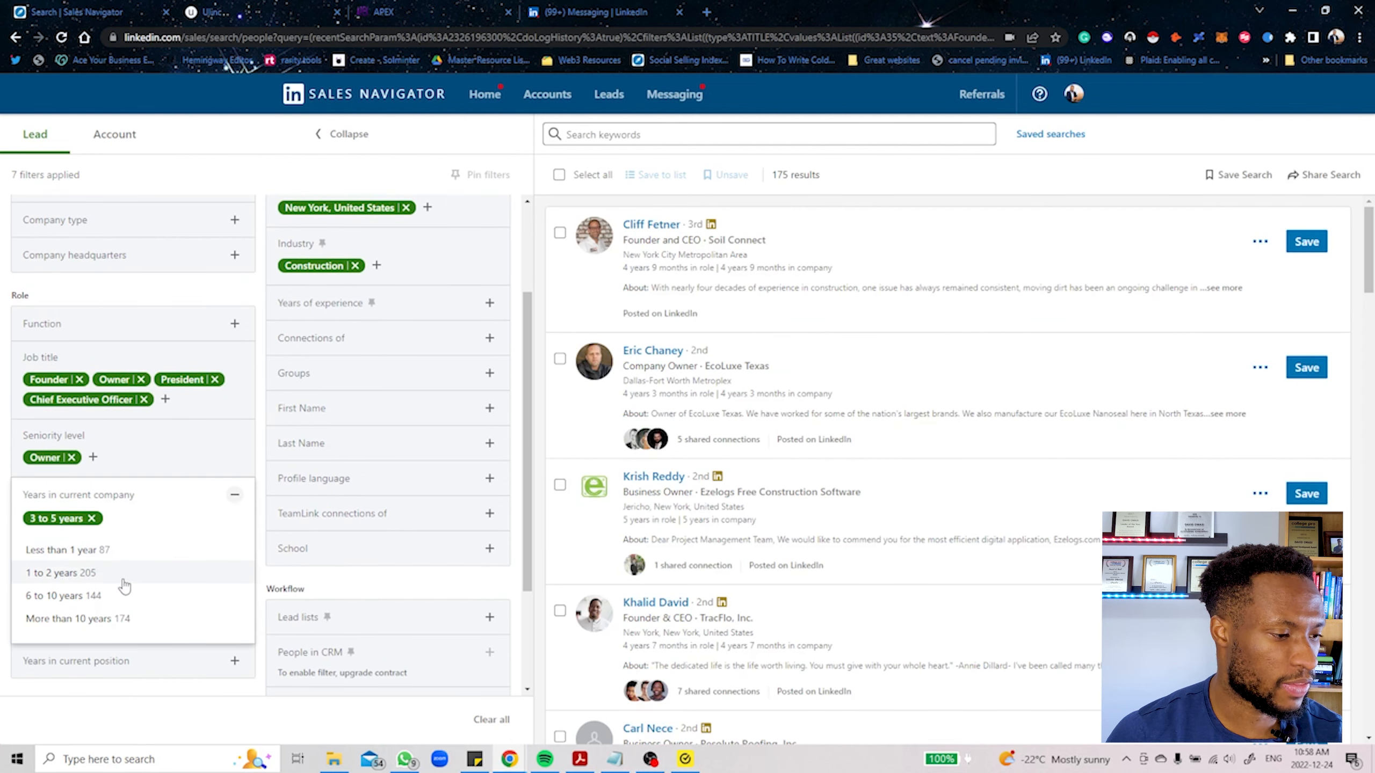
{"action": "left_click", "coordinate": [86, 576]}
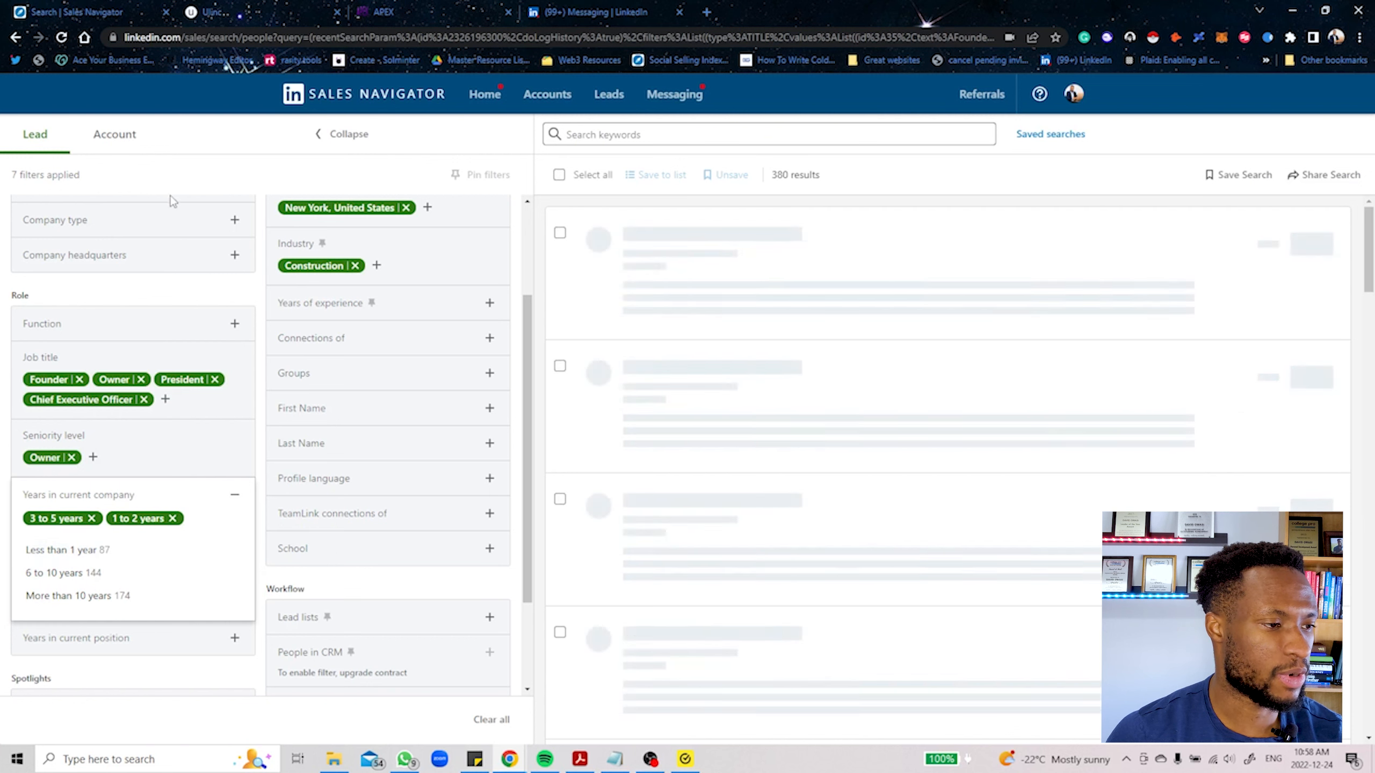
Step: Replace Construction with Financial Services in the industry filter
{"action": "scroll", "coordinate": [349, 425], "scroll_direction": "up", "scroll_amount": 3}
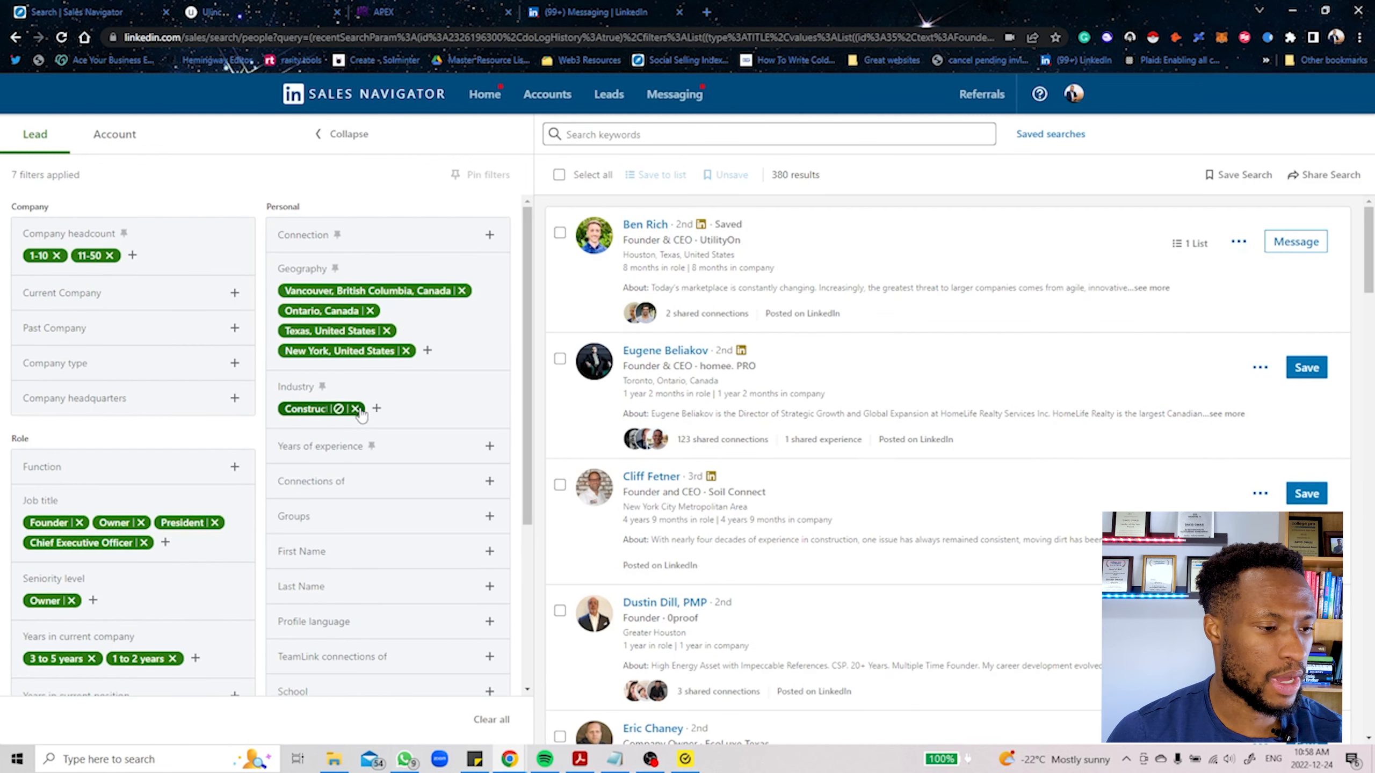
{"action": "left_click", "coordinate": [355, 408]}
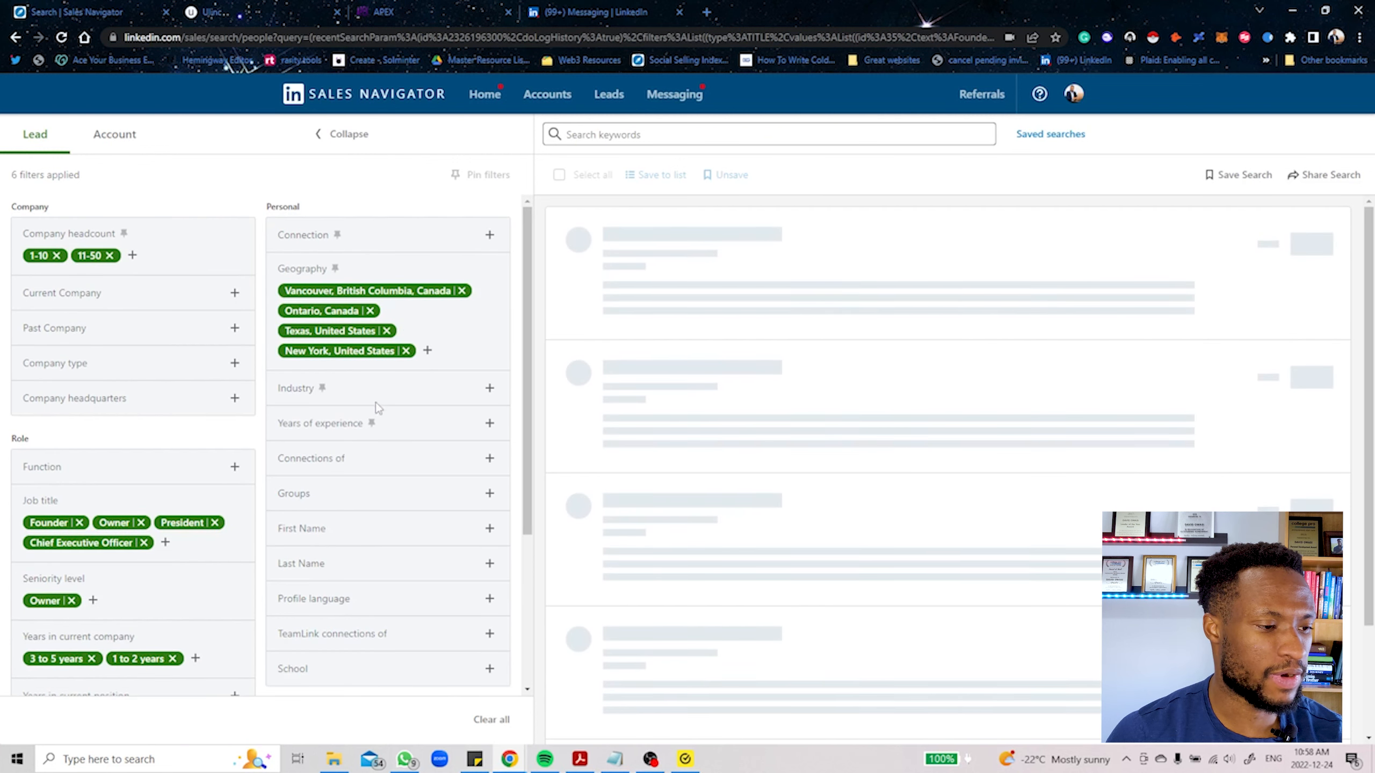
{"action": "left_click", "coordinate": [489, 389]}
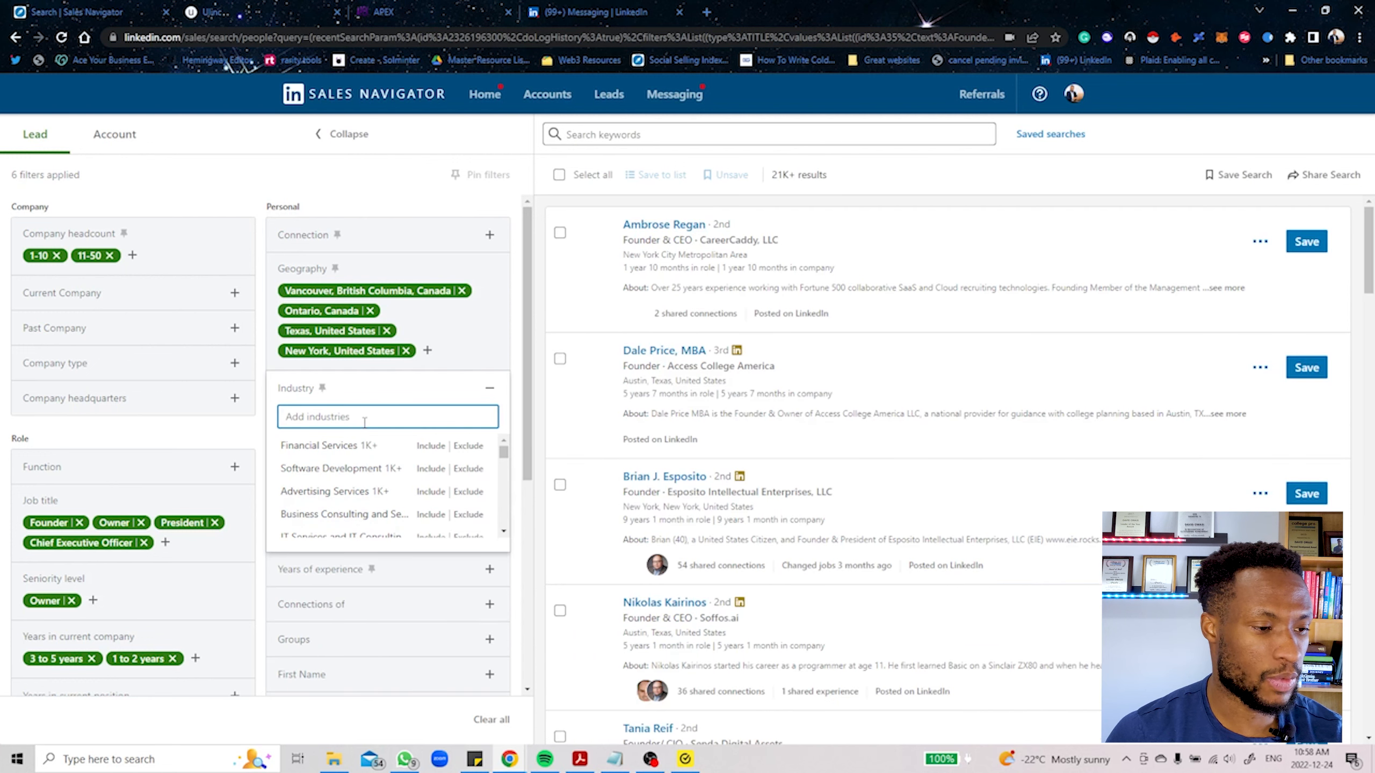
{"action": "left_click", "coordinate": [431, 445]}
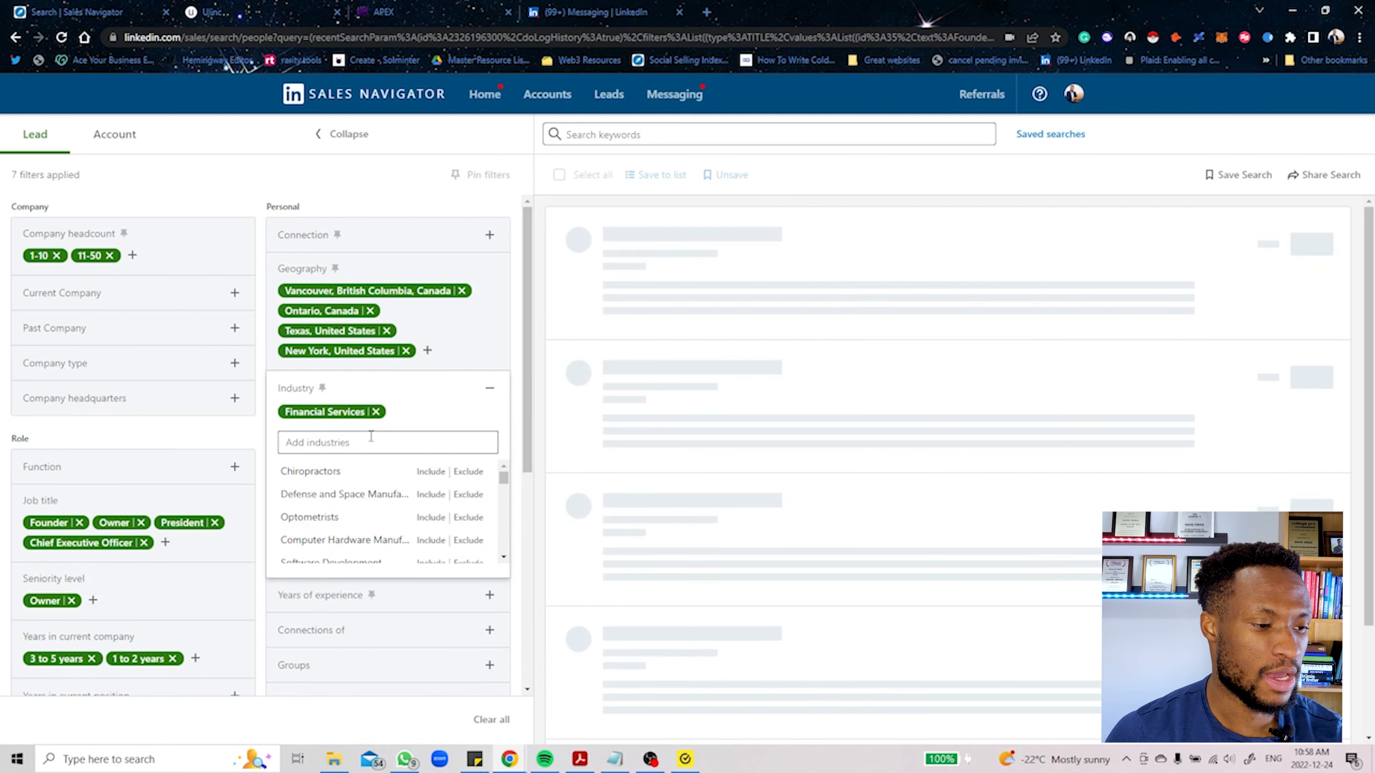
Step: Include Software Development as a second industry in the lead filters
{"action": "left_click", "coordinate": [359, 443]}
{"action": "type", "text": "sfot"}
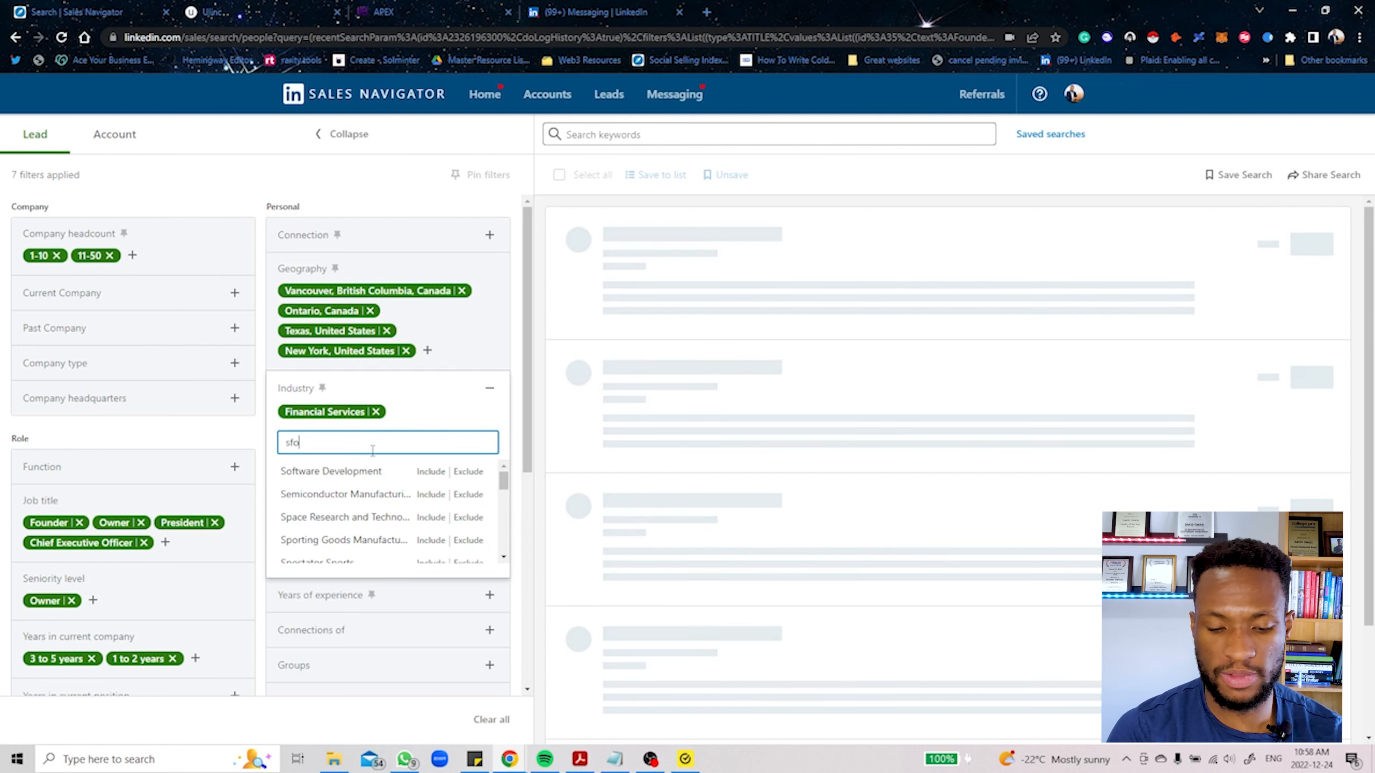
{"action": "key", "text": "BackSpace"}
{"action": "key", "text": "BackSpace"}
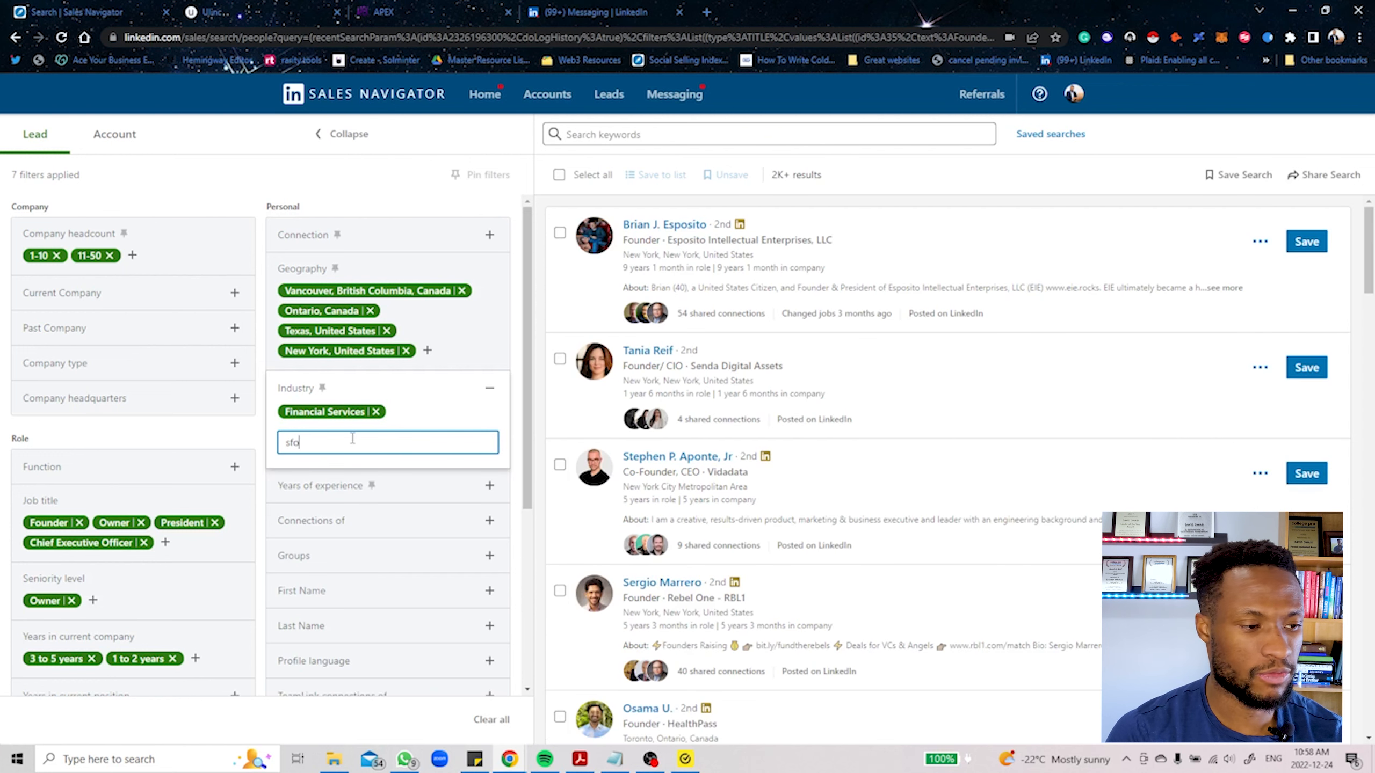
{"action": "key", "text": "BackSpace"}
{"action": "type", "text": "oft"}
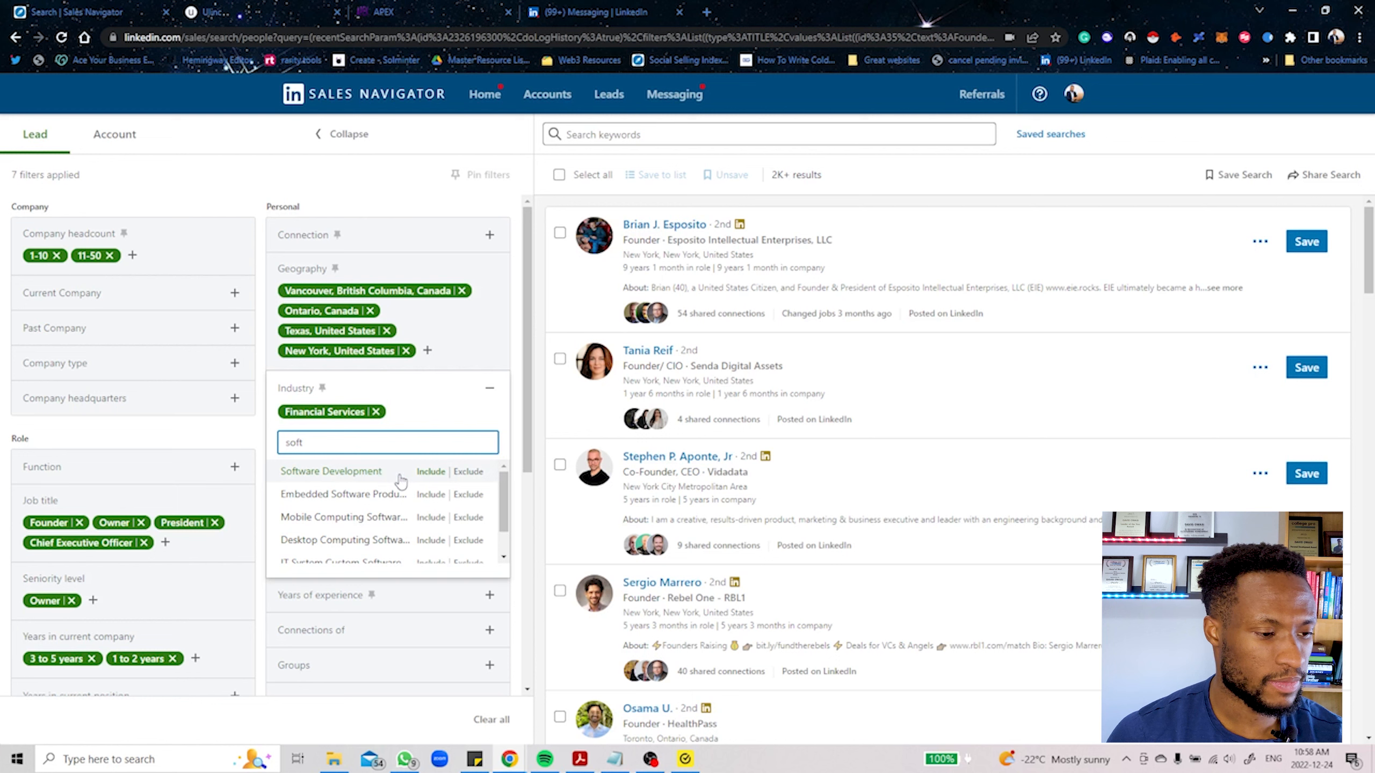
{"action": "key", "text": "Return"}
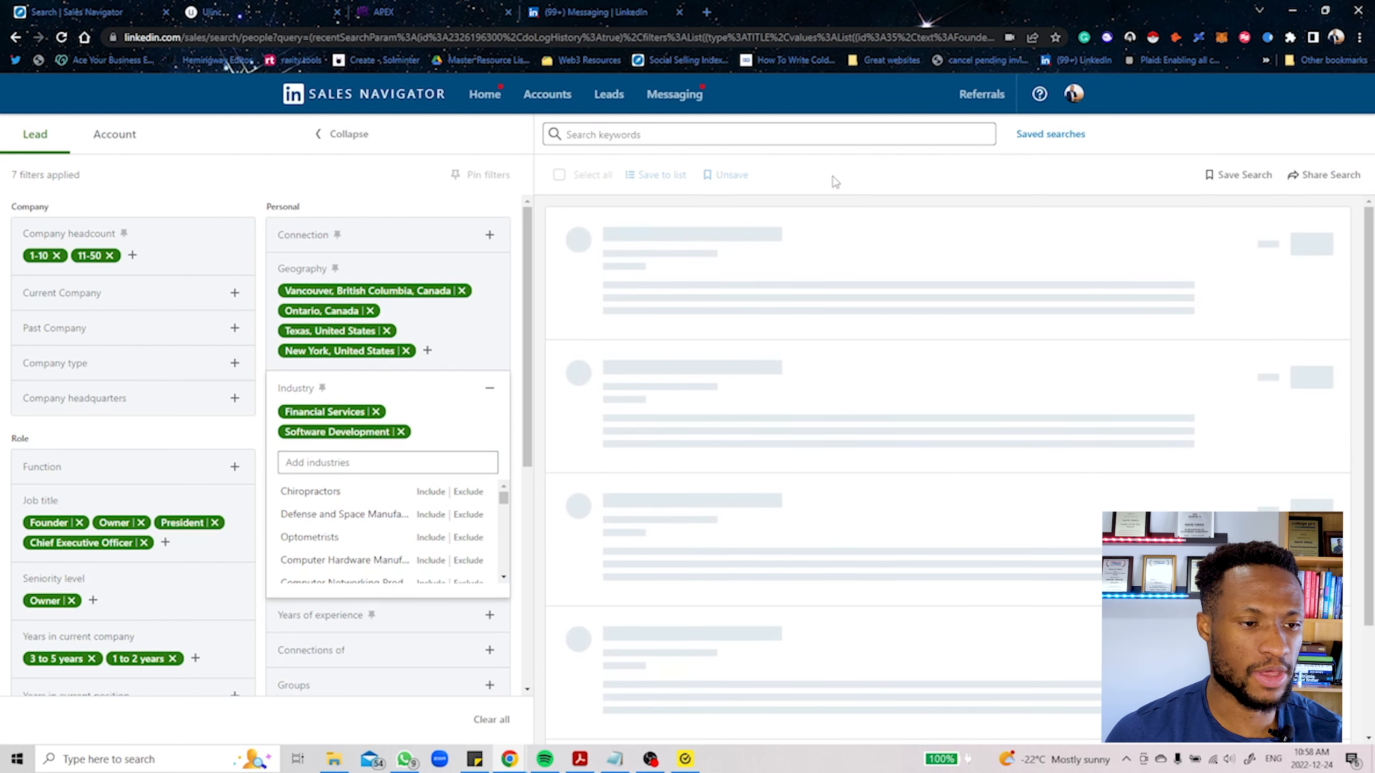
{"action": "left_click", "coordinate": [391, 191]}
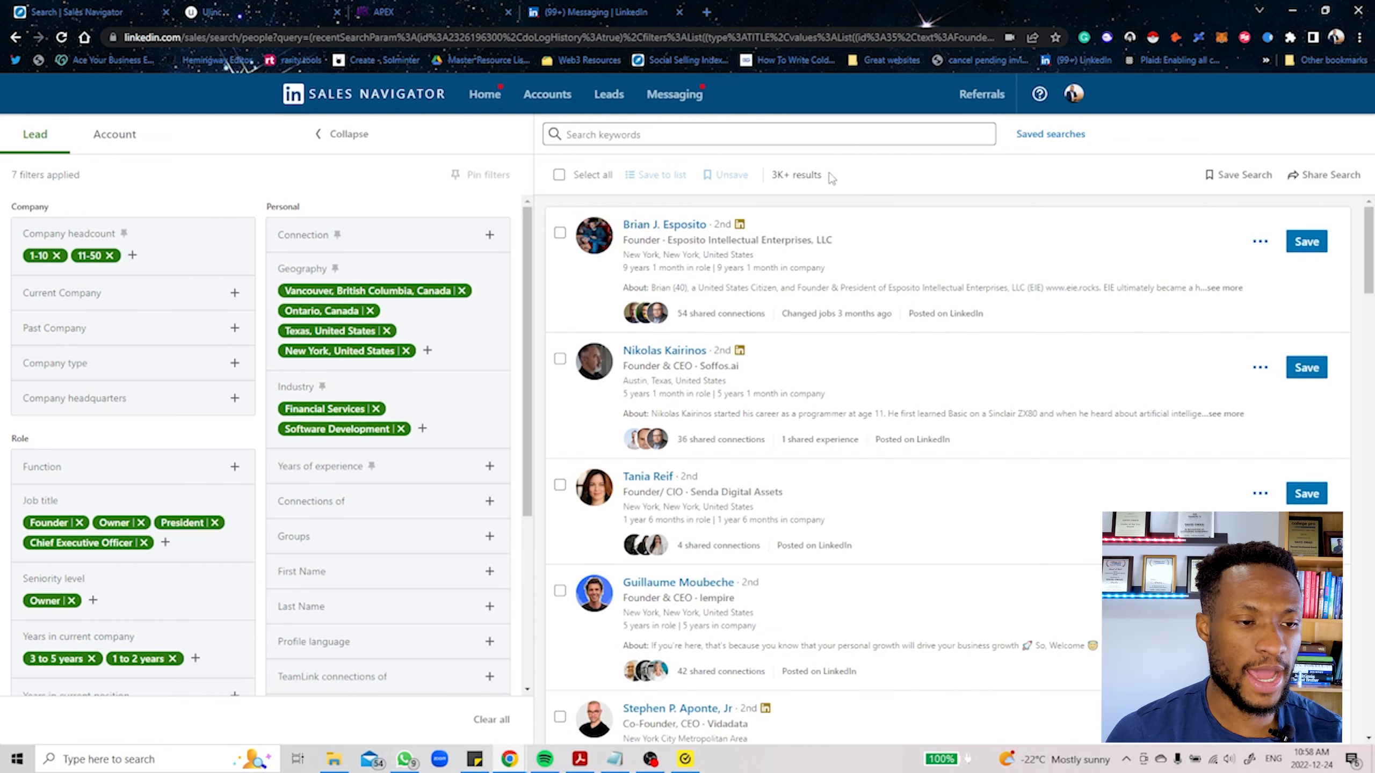
{"action": "left_click_drag", "start_coordinate": [832, 175], "coordinate": [773, 190]}
{"action": "left_click", "coordinate": [416, 191]}
{"action": "scroll", "coordinate": [394, 276], "scroll_direction": "down", "scroll_amount": 5}
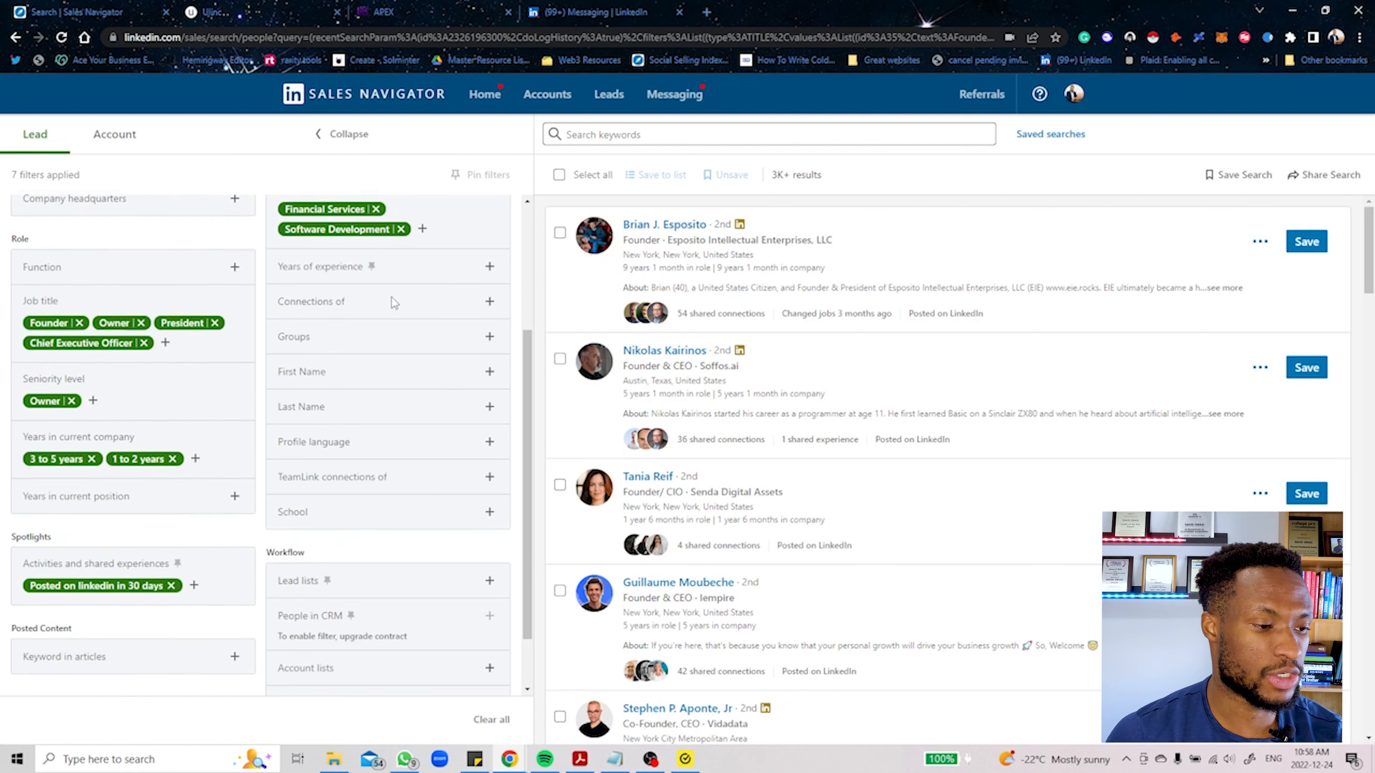
Step: Switch from the lead filters to Ulinc and open its contact search page
{"action": "scroll", "coordinate": [329, 529], "scroll_direction": "up", "scroll_amount": 4}
{"action": "scroll", "coordinate": [328, 529], "scroll_direction": "up", "scroll_amount": 1}
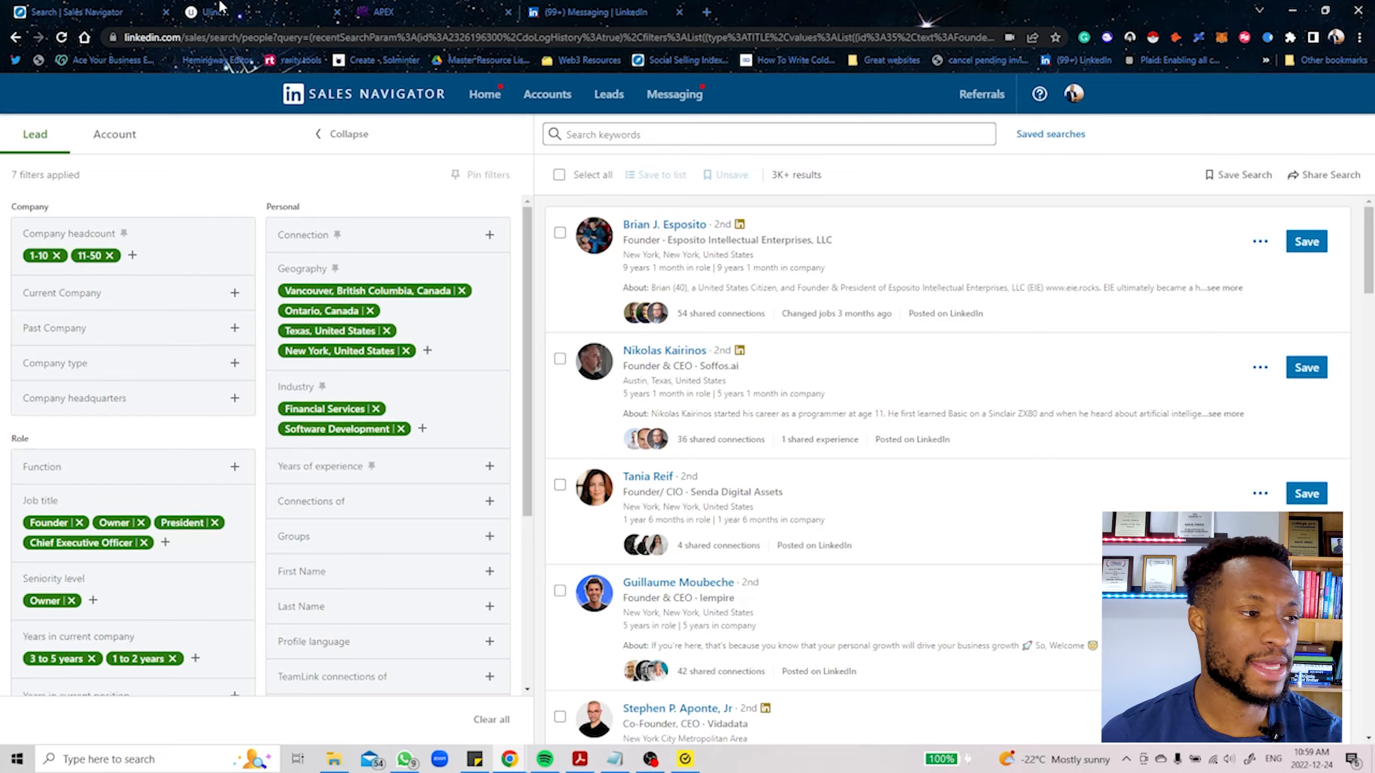
{"action": "left_click", "coordinate": [219, 7]}
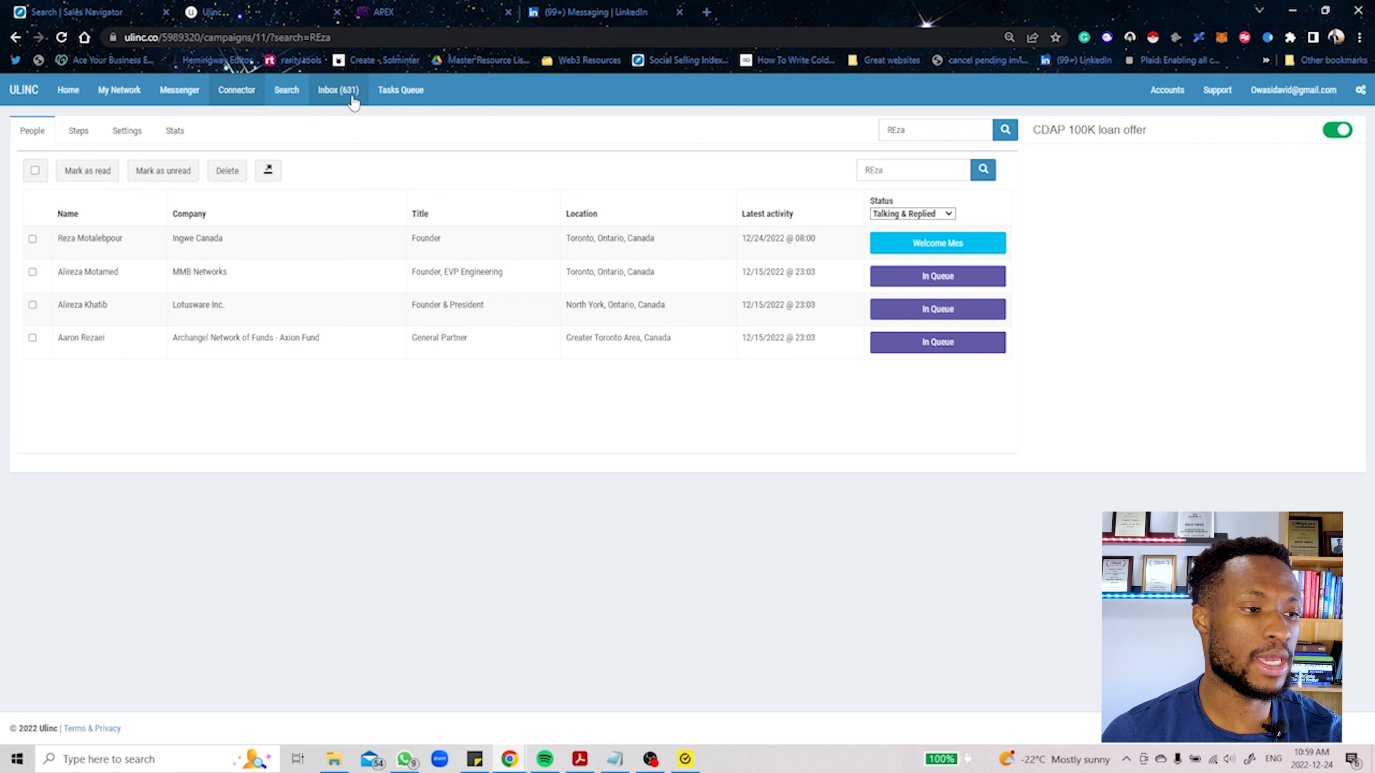
{"action": "left_click", "coordinate": [293, 90]}
{"action": "left_click", "coordinate": [83, 8]}
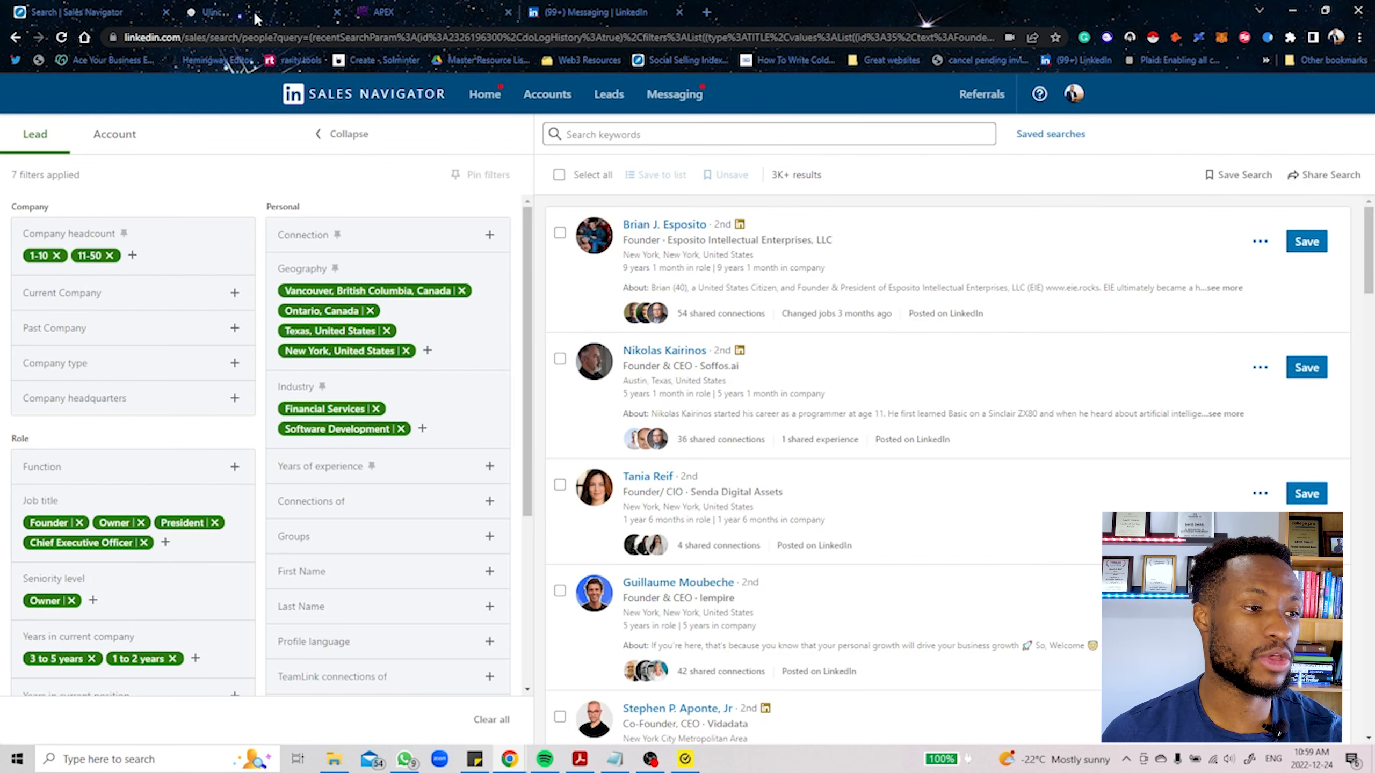
{"action": "left_click", "coordinate": [277, 9]}
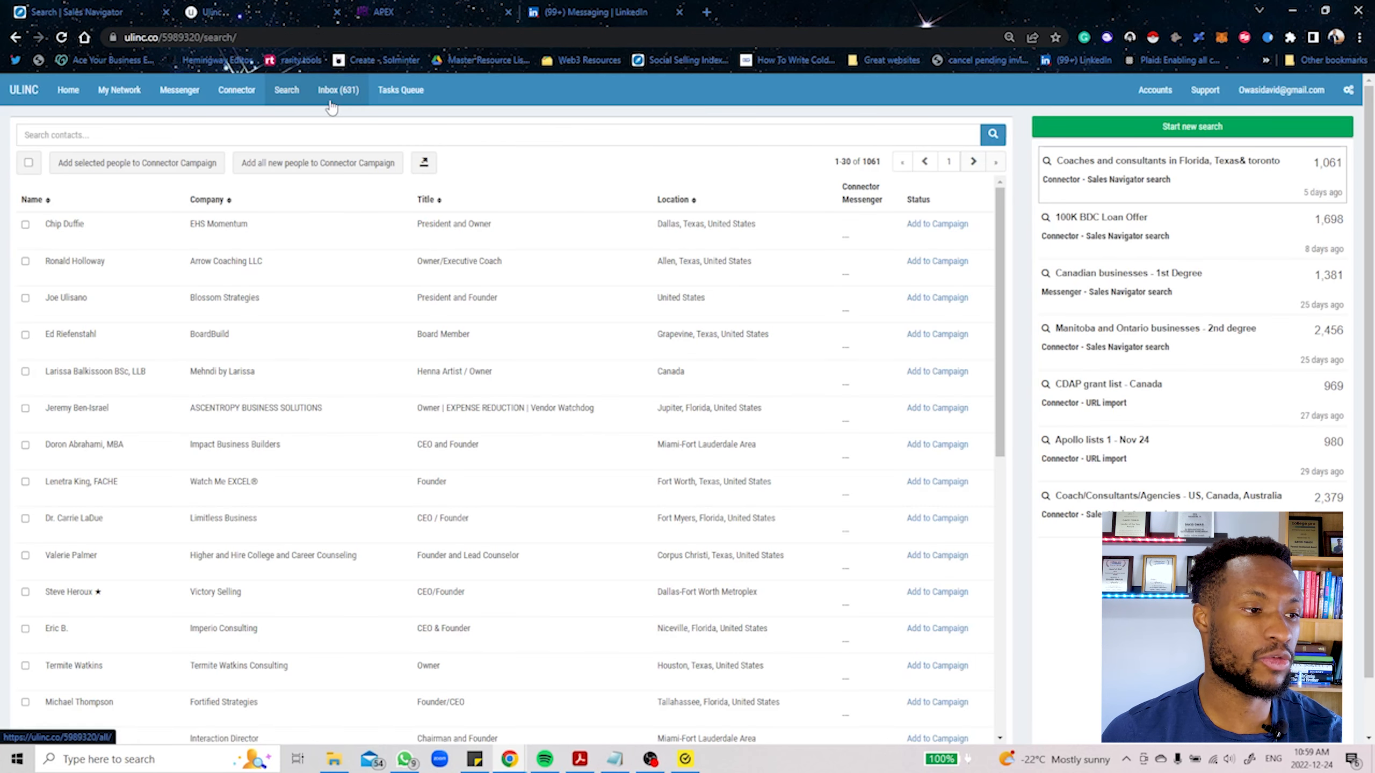
{"action": "left_click", "coordinate": [279, 92]}
Step: Start a new Sales Navigator search task in Ulinc named "Software development and financial services"
{"action": "left_click", "coordinate": [1205, 128]}
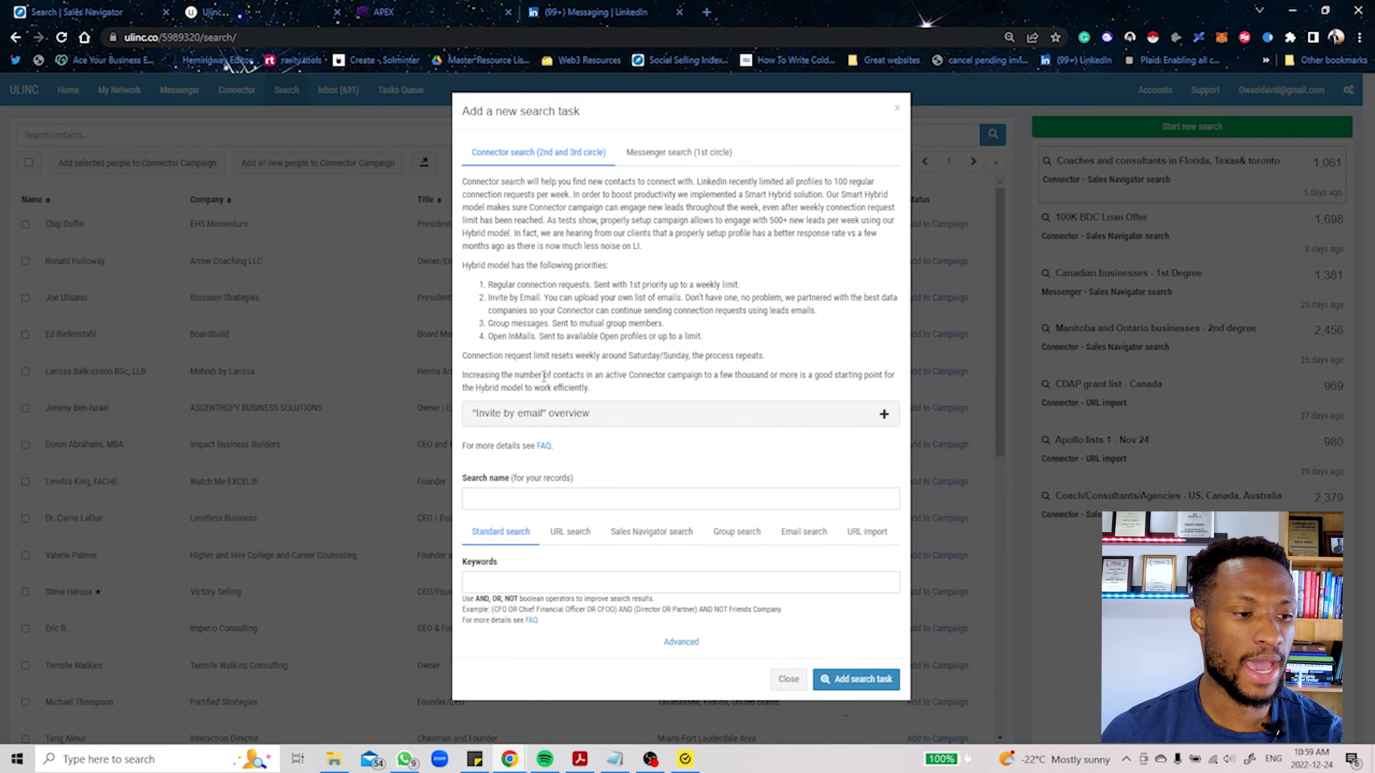
{"action": "left_click", "coordinate": [677, 534]}
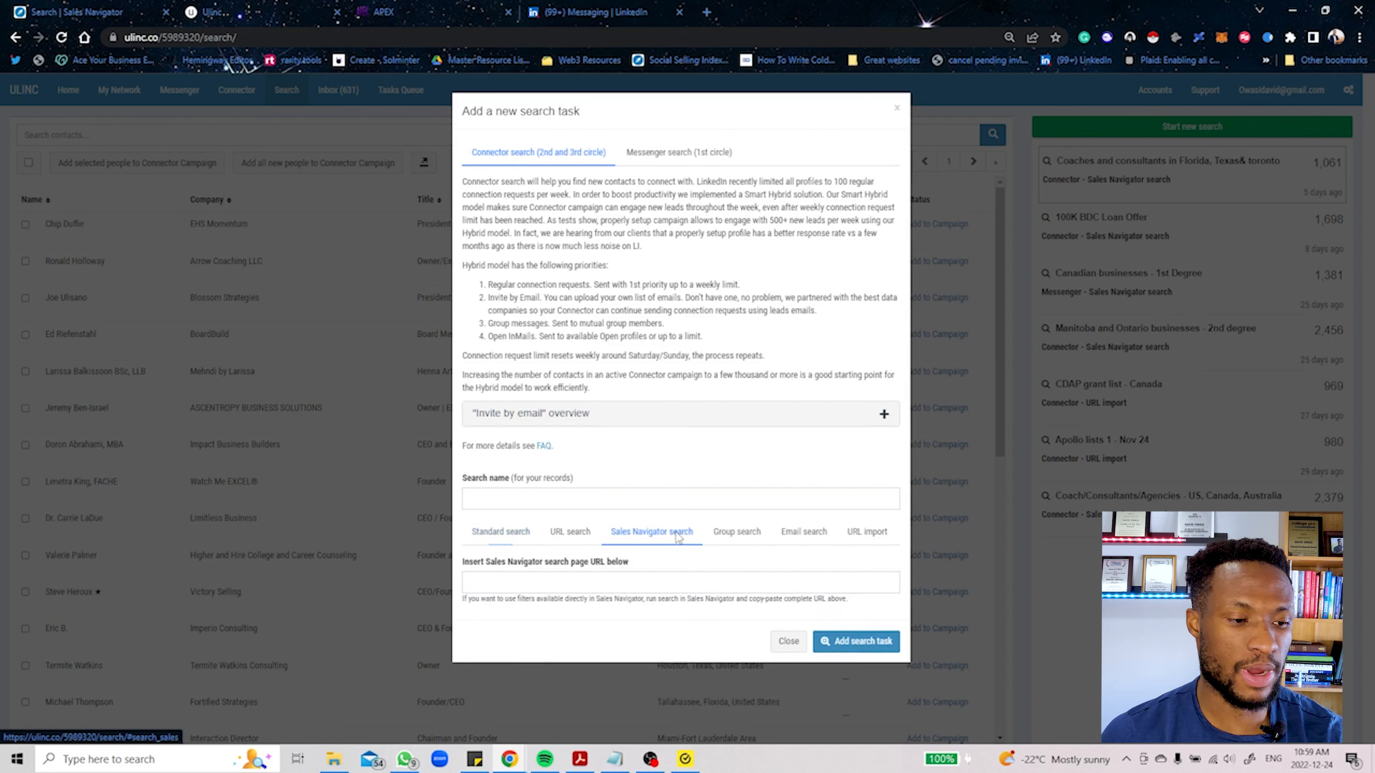
{"action": "left_click", "coordinate": [600, 499]}
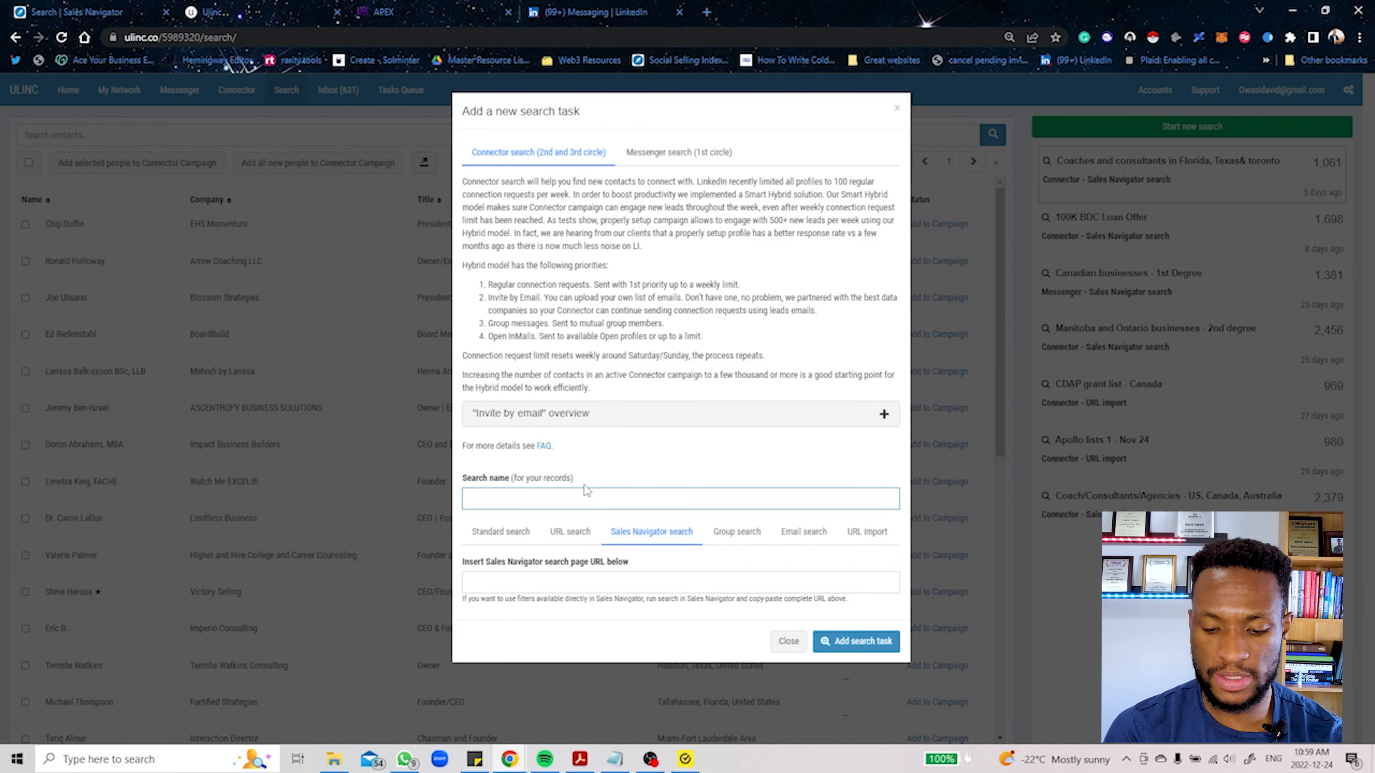
{"action": "left_click", "coordinate": [51, 5]}
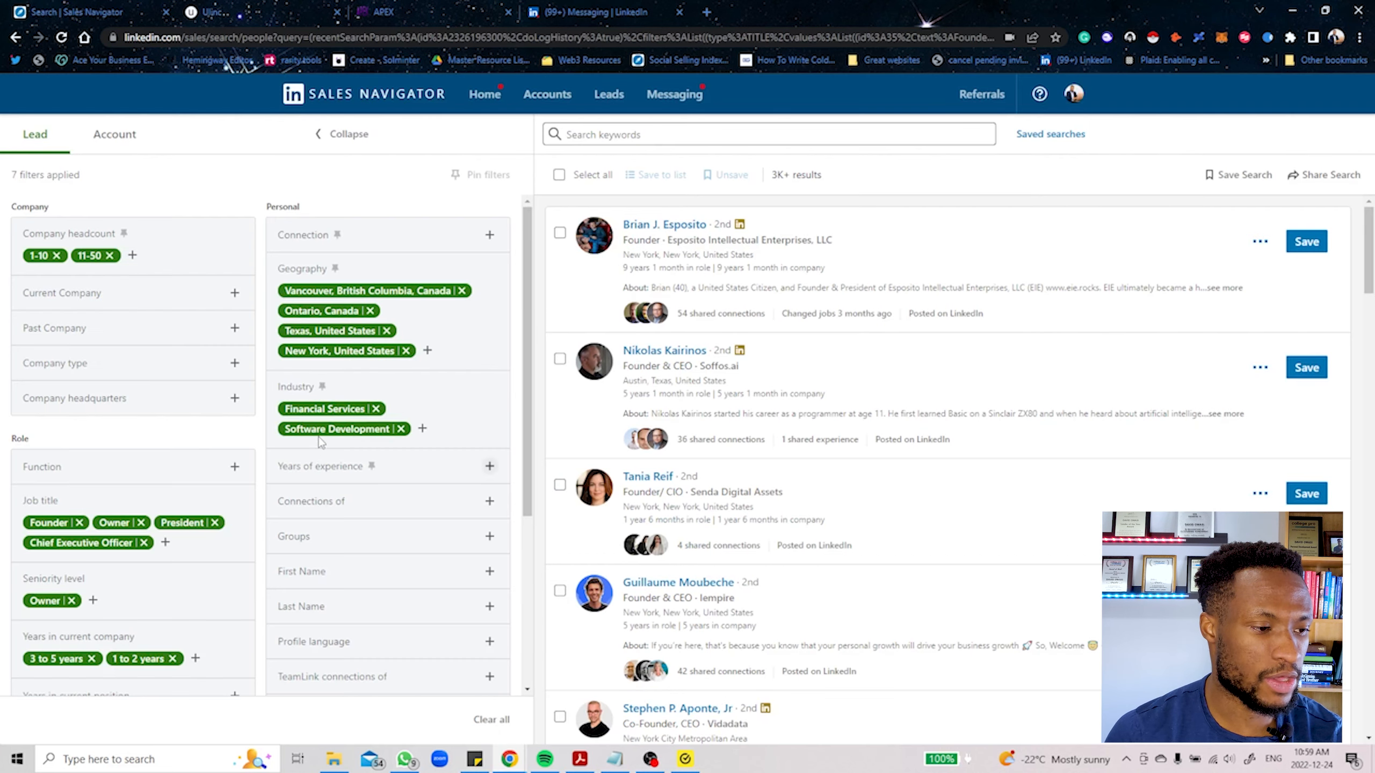
{"action": "left_click", "coordinate": [286, 7]}
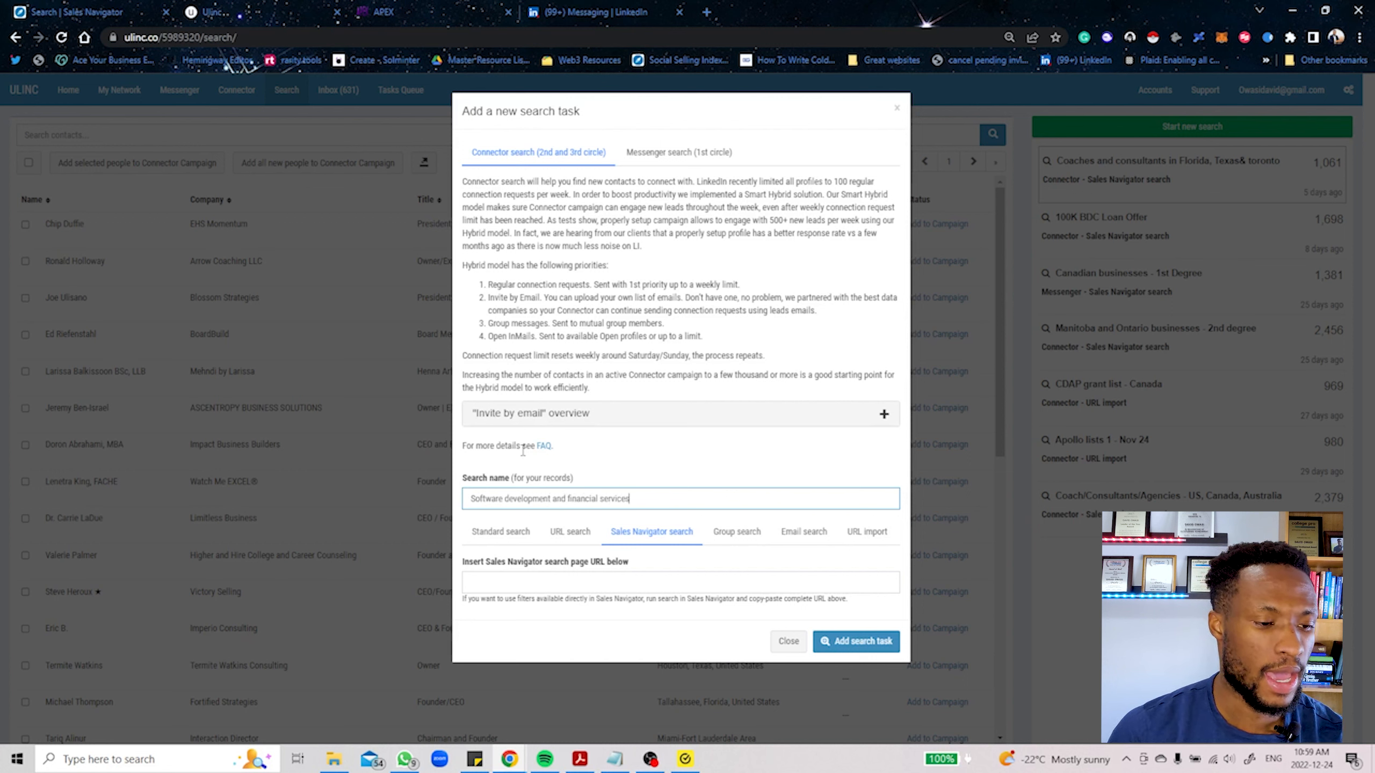
Step: Back in Sales Navigator, include Professional Training and Coaching in the lead search's industry filter
{"action": "left_click", "coordinate": [53, 8]}
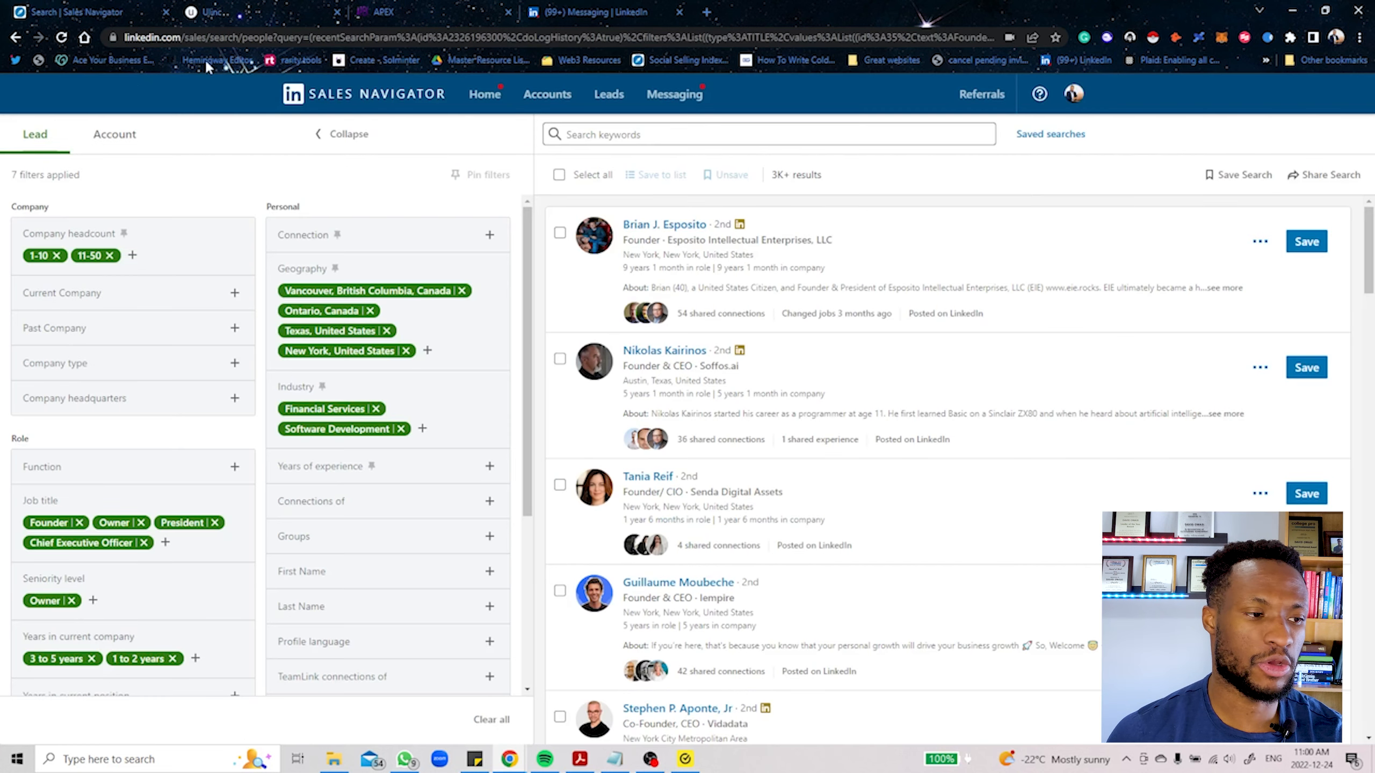
{"action": "left_click", "coordinate": [422, 429]}
{"action": "type", "text": "coach"}
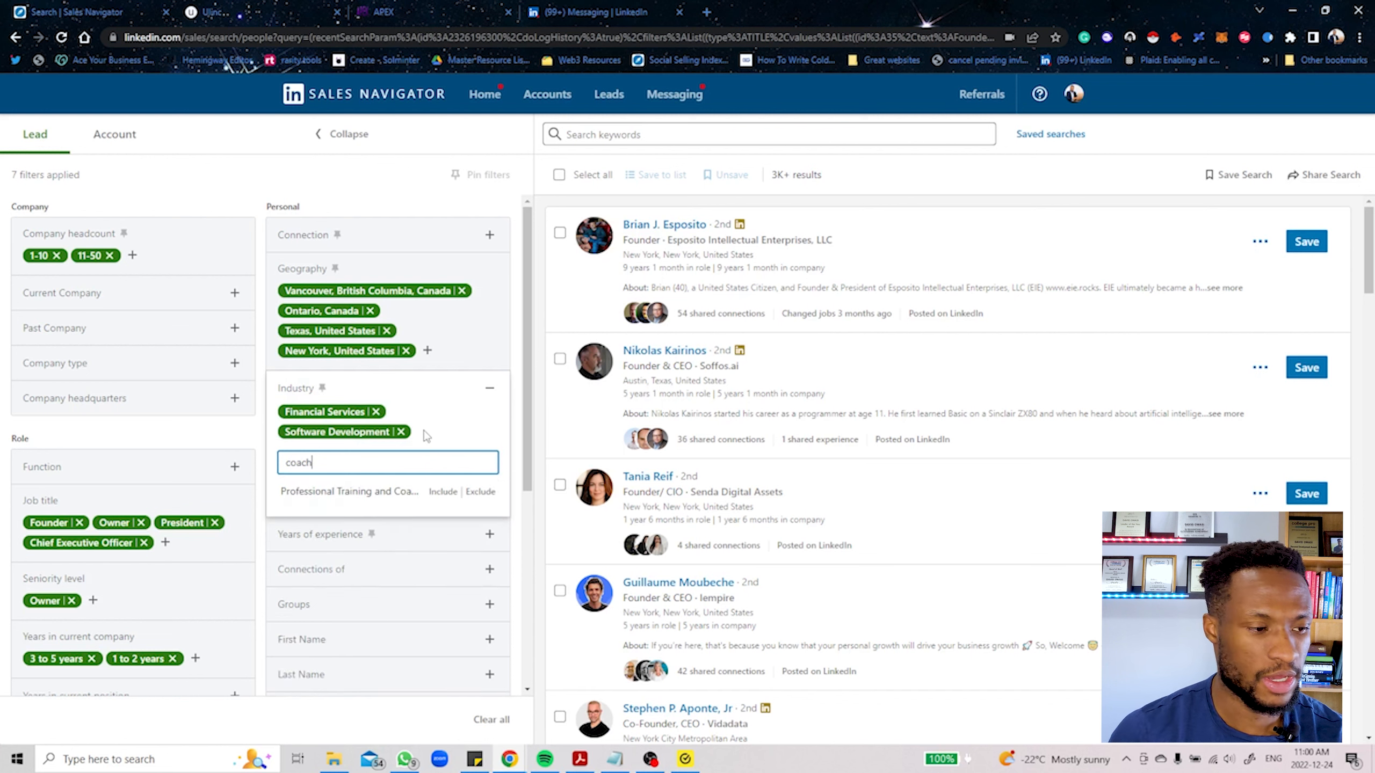
{"action": "left_click", "coordinate": [438, 493]}
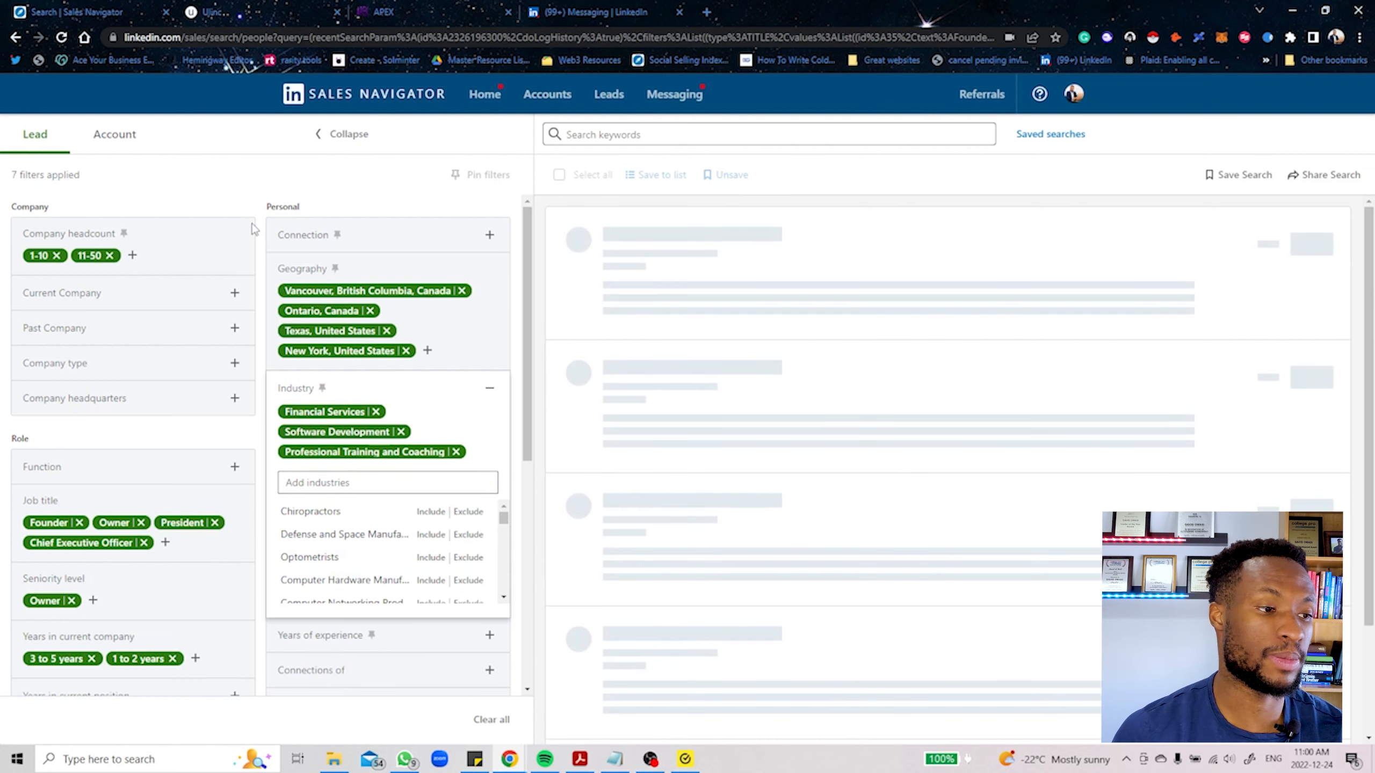
{"action": "left_click", "coordinate": [258, 185]}
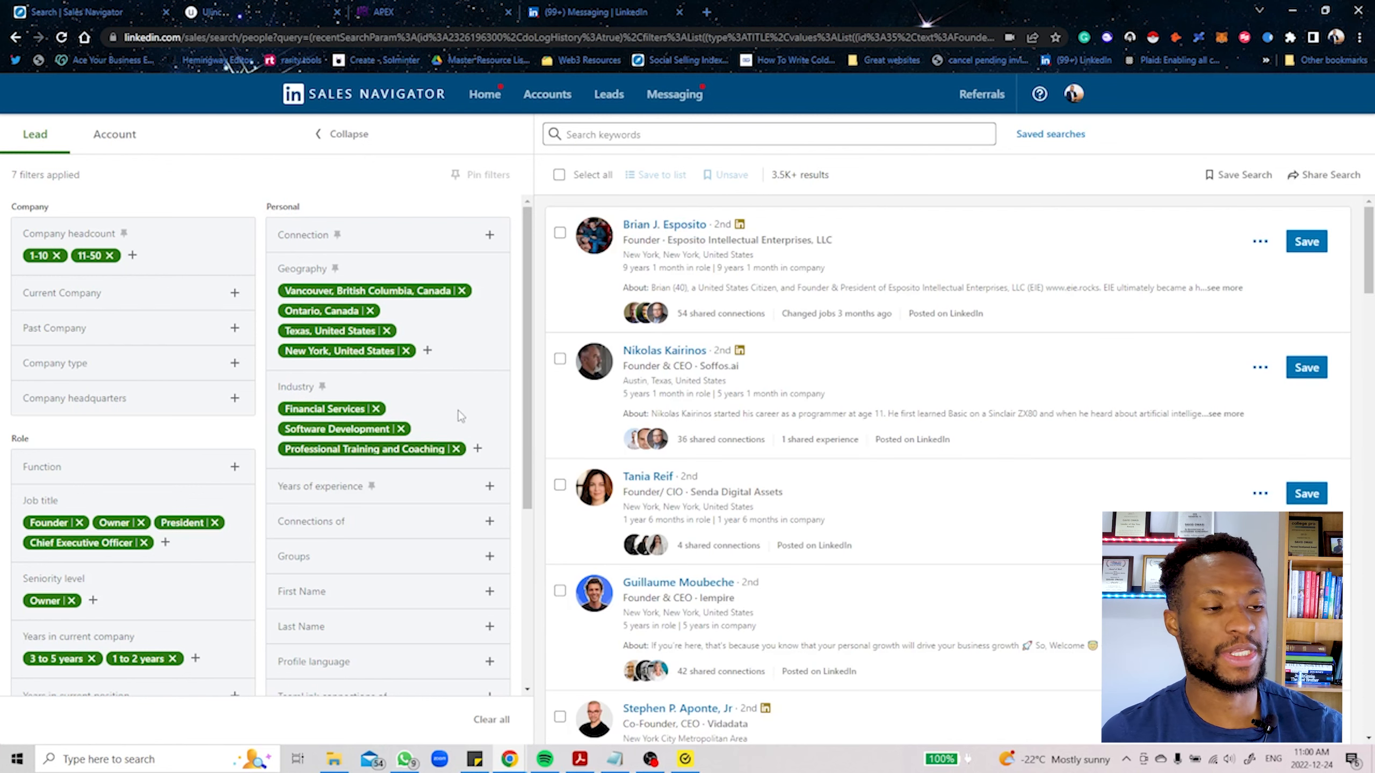
Step: Copy the filtered lead search's page URL into Ulinc's new search task and close the task without adding it
{"action": "left_click", "coordinate": [249, 37]}
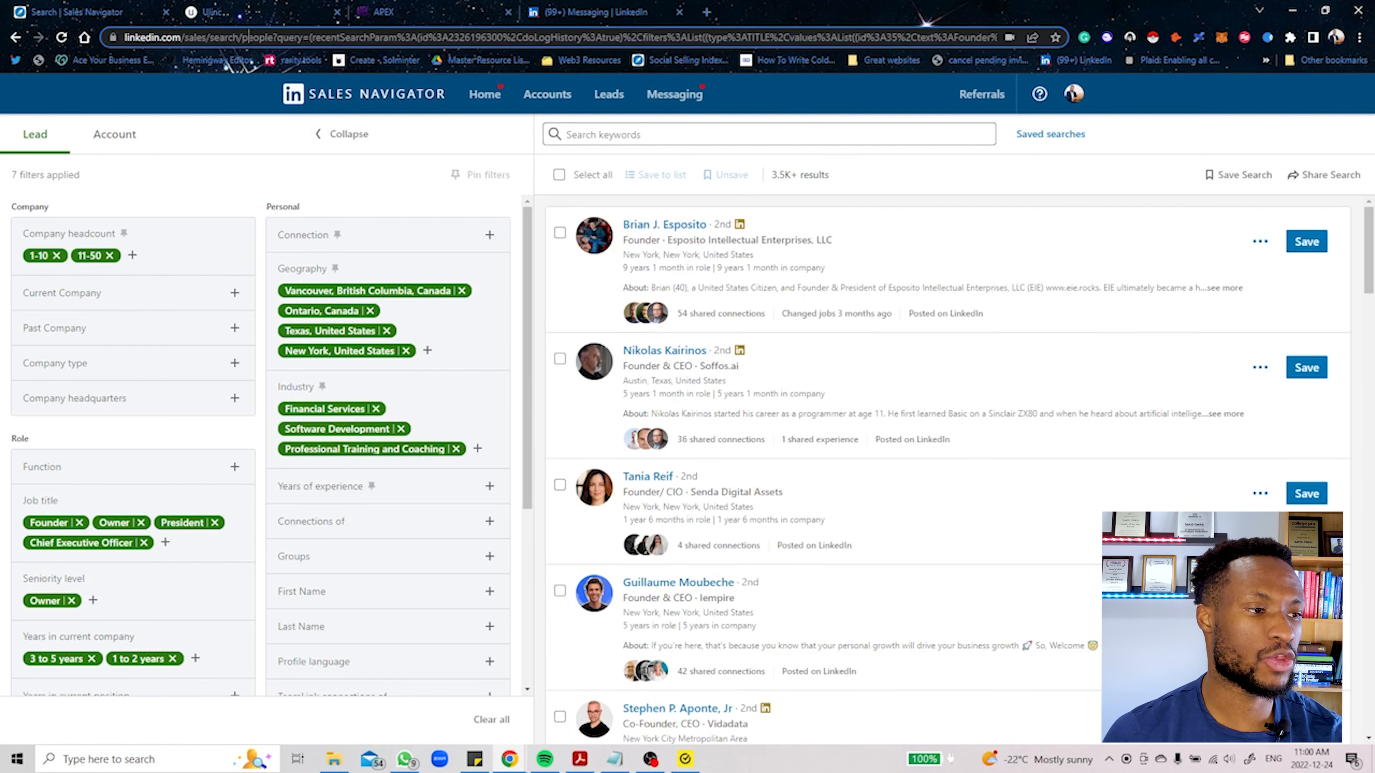
{"action": "key", "text": "ctrl+a"}
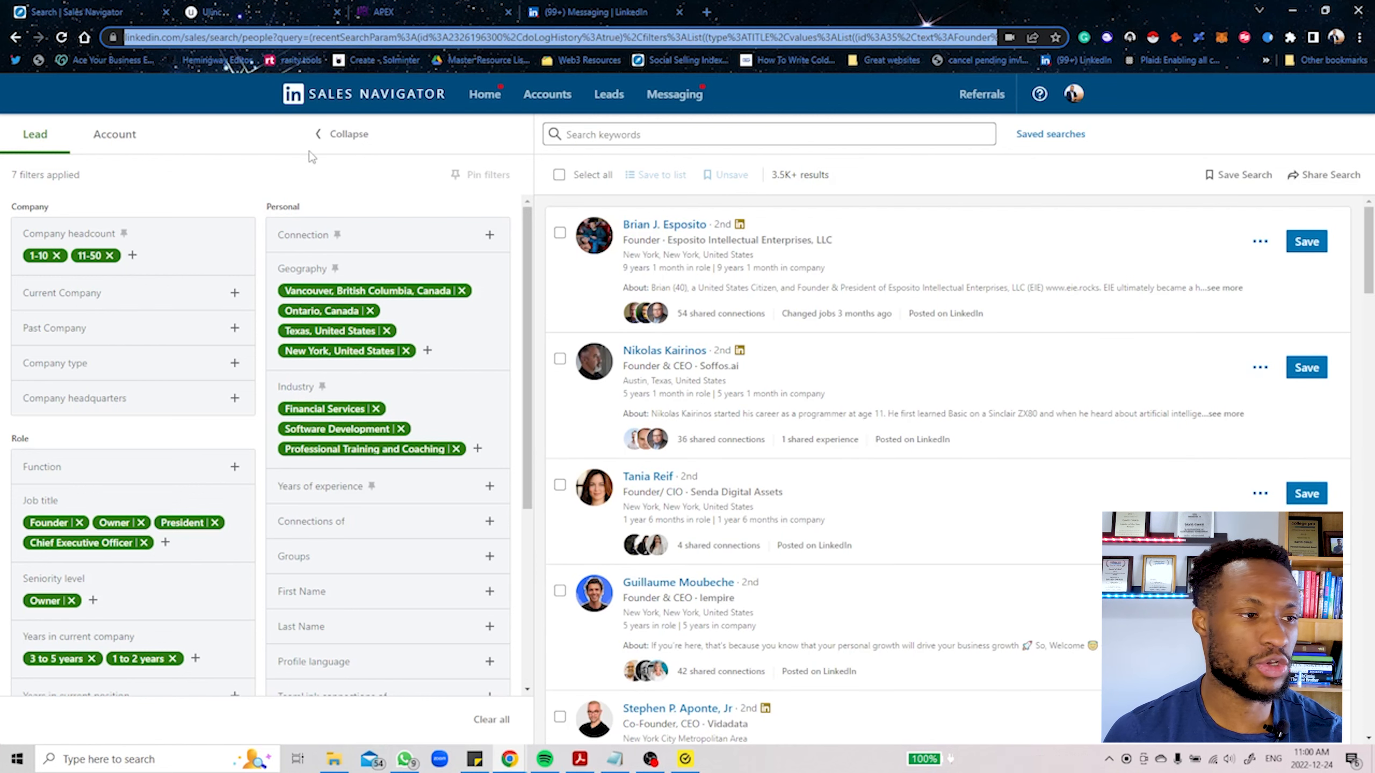
{"action": "left_click", "coordinate": [257, 8]}
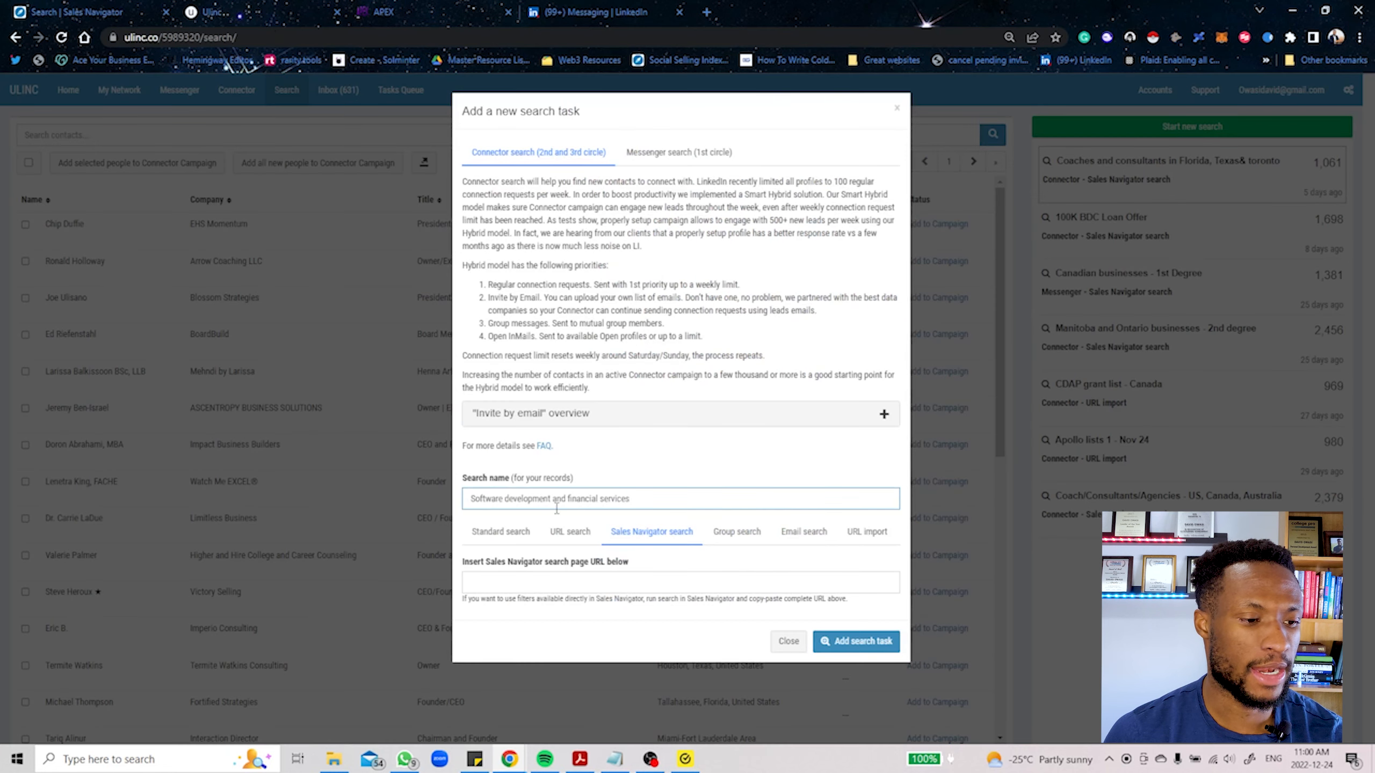
{"action": "left_click", "coordinate": [524, 581]}
{"action": "key", "text": "ctrl+v"}
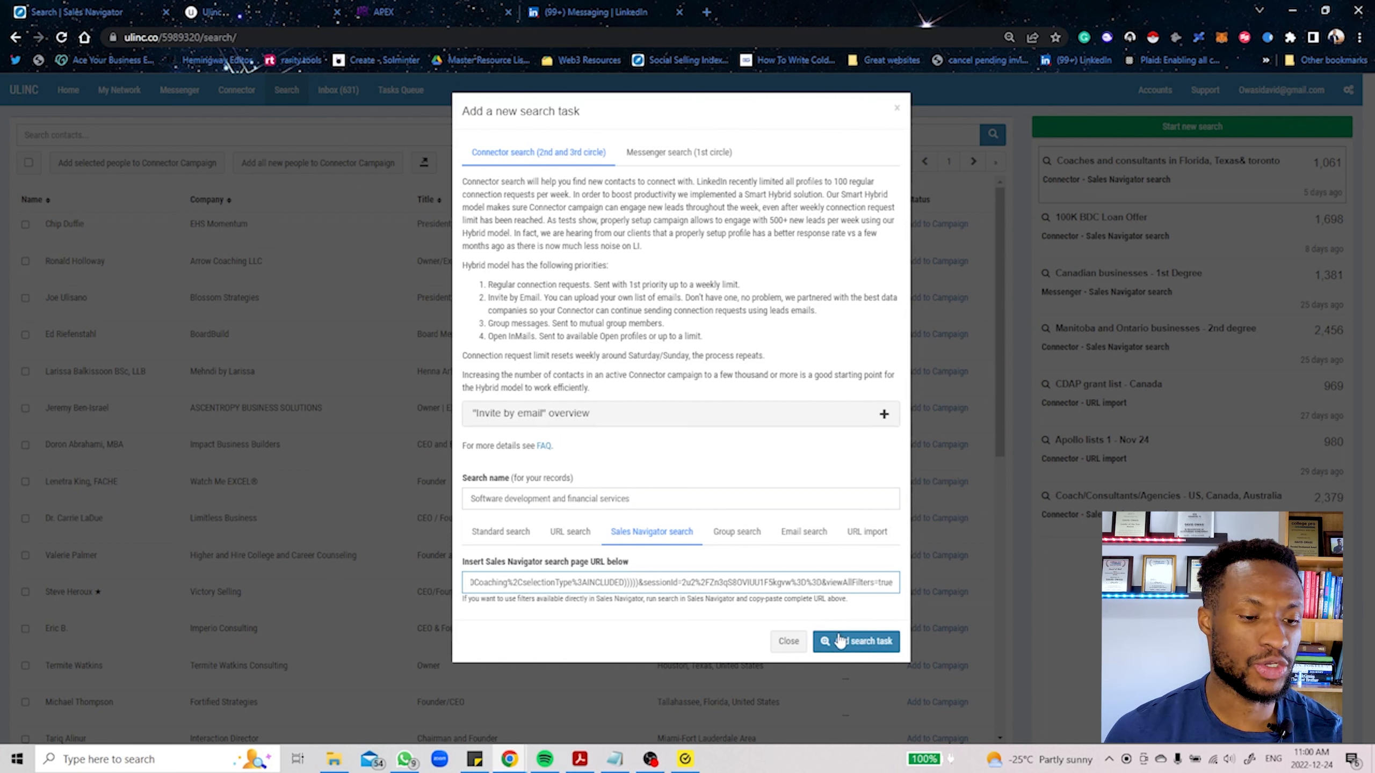
{"action": "left_click", "coordinate": [897, 109]}
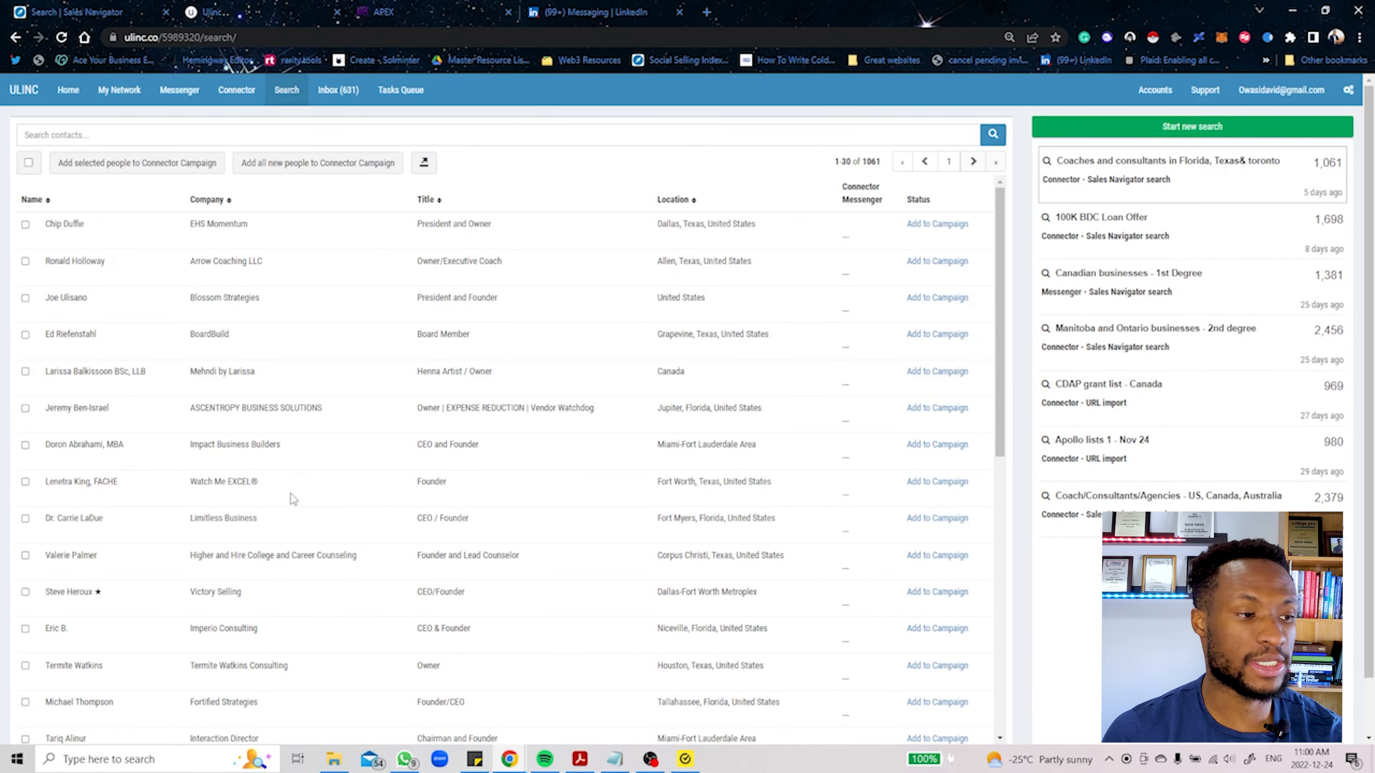
Step: Look through the found contacts and check the option to add all new people to a Connector campaign, without adding them
{"action": "scroll", "coordinate": [587, 413], "scroll_direction": "down", "scroll_amount": 3}
{"action": "scroll", "coordinate": [426, 451], "scroll_direction": "up", "scroll_amount": 3}
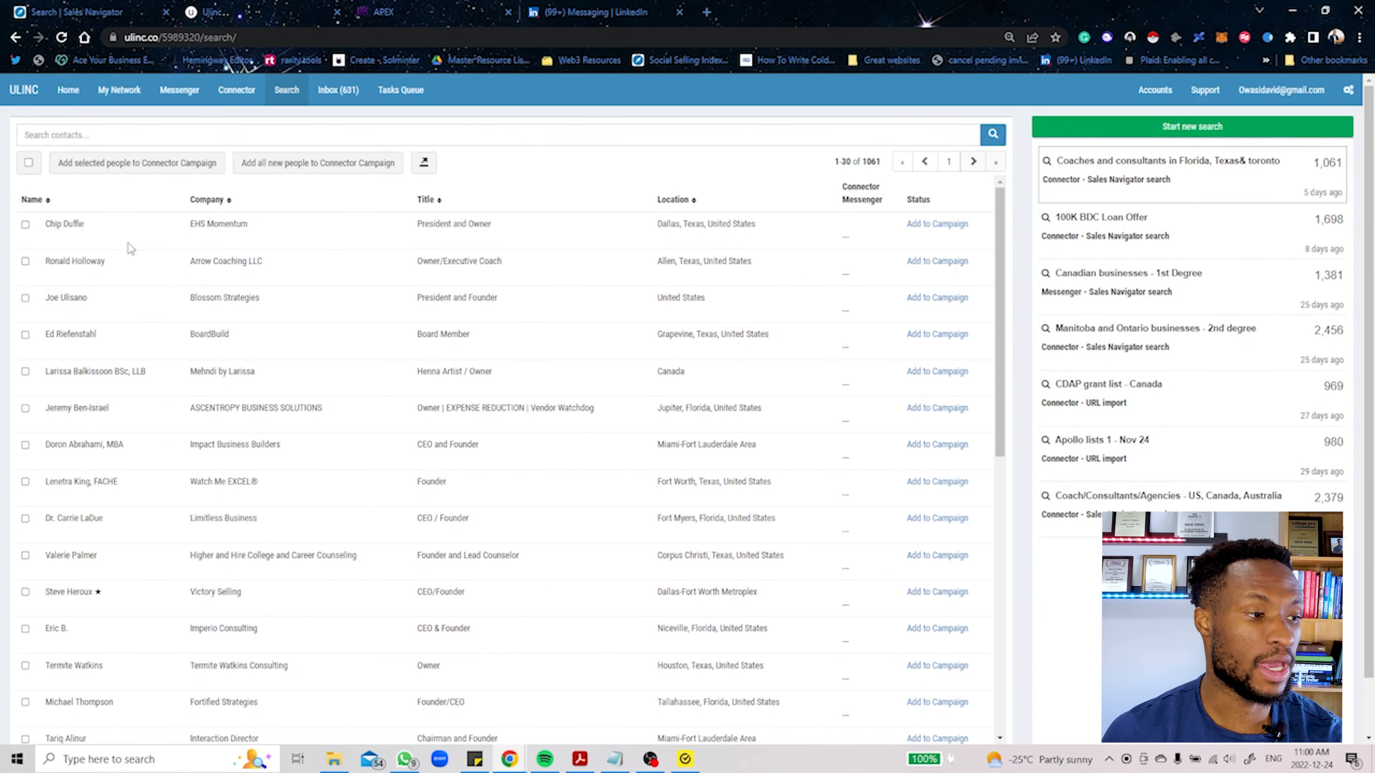
{"action": "scroll", "coordinate": [82, 276], "scroll_direction": "down", "scroll_amount": 5}
{"action": "scroll", "coordinate": [86, 279], "scroll_direction": "up", "scroll_amount": 5}
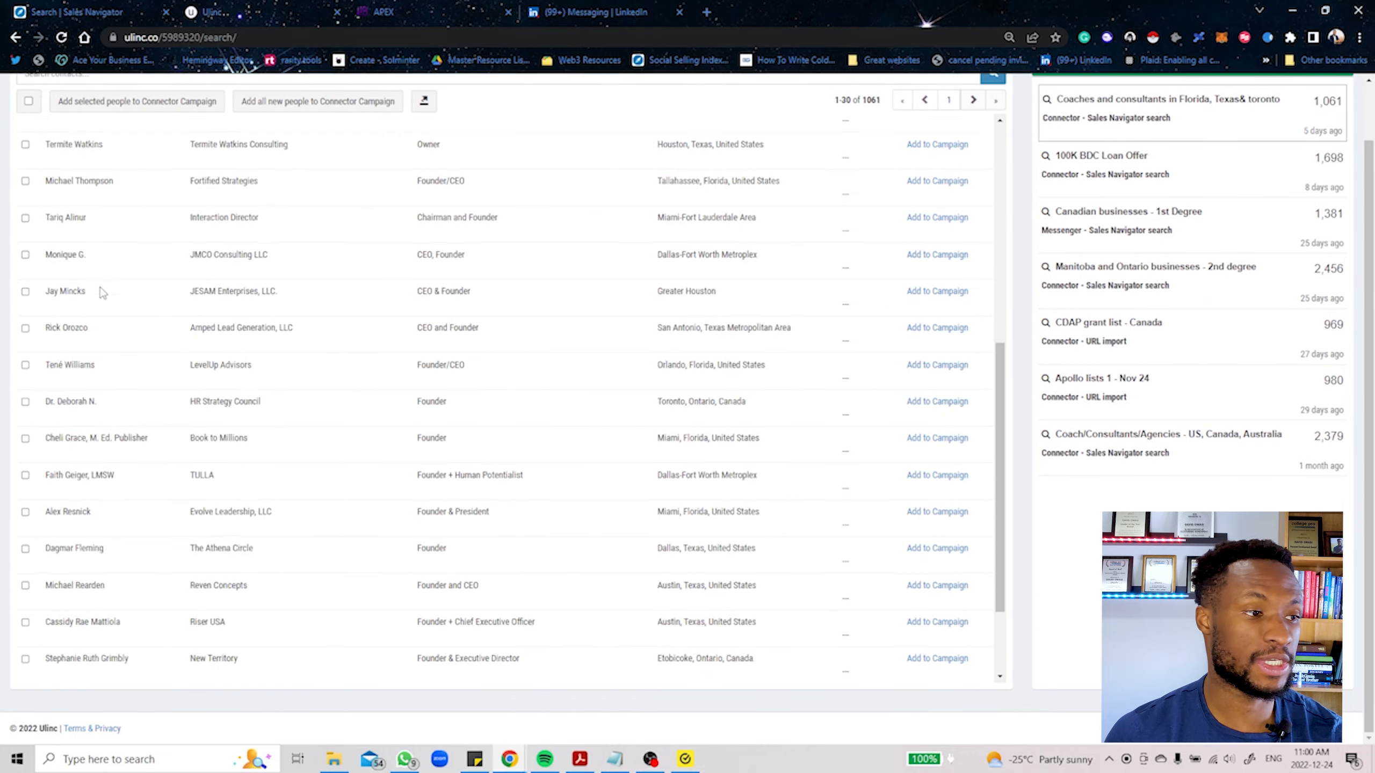
{"action": "scroll", "coordinate": [92, 303], "scroll_direction": "up", "scroll_amount": 2}
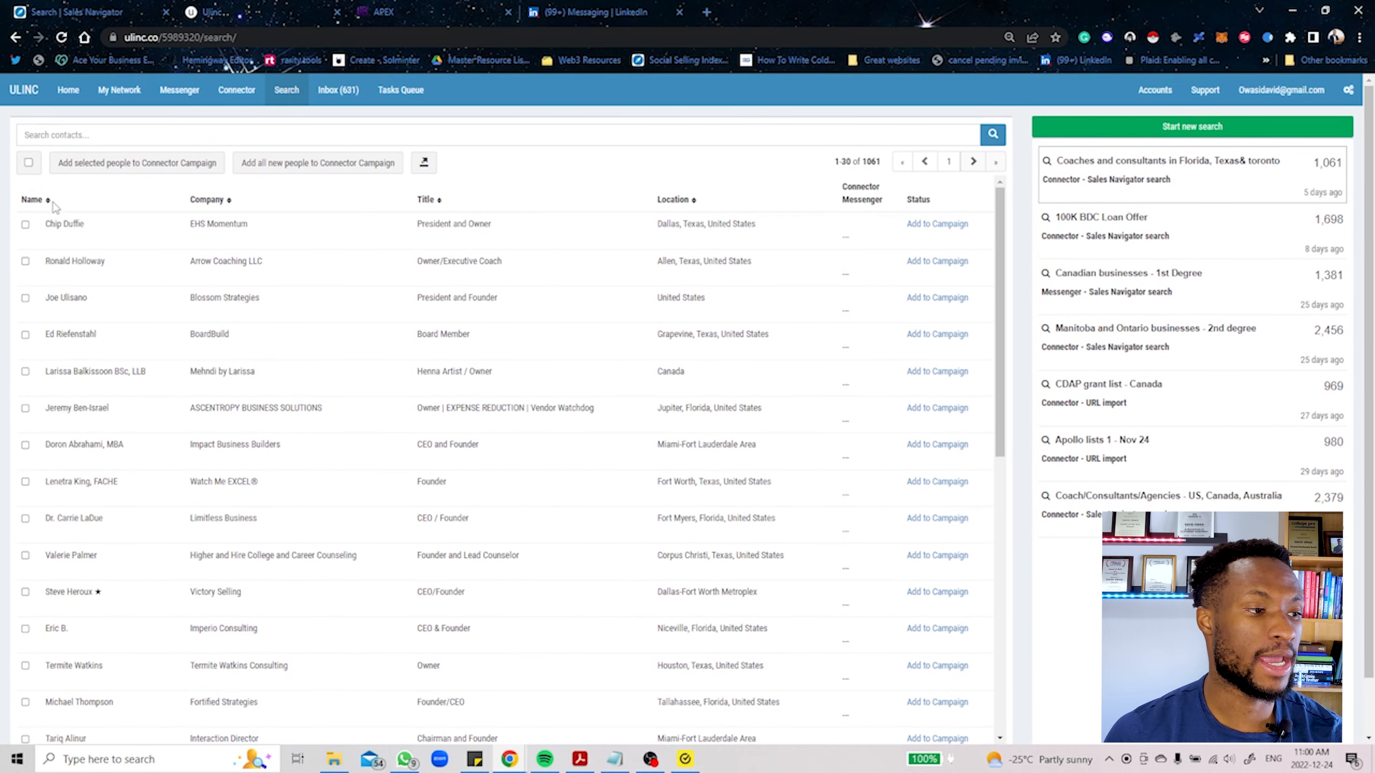
{"action": "left_click", "coordinate": [292, 165]}
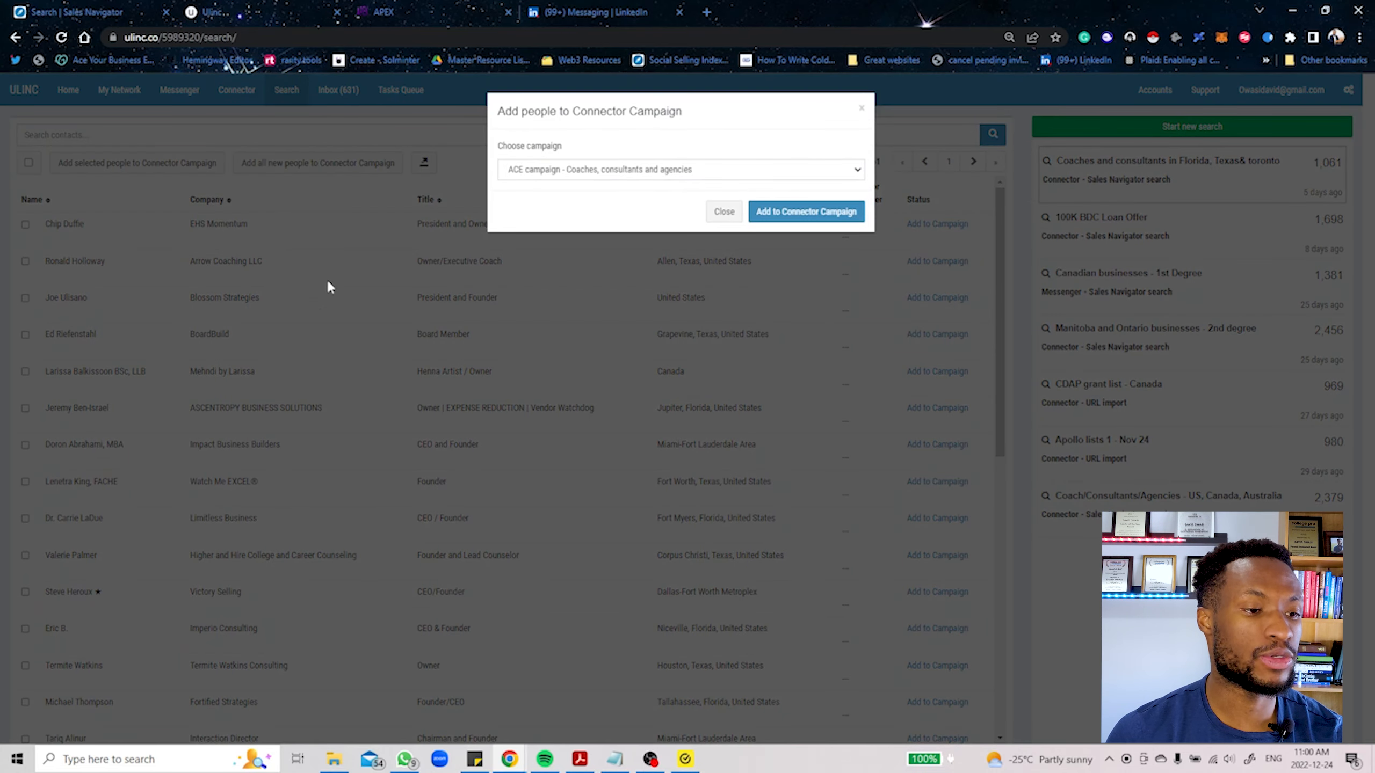
{"action": "left_click", "coordinate": [724, 211]}
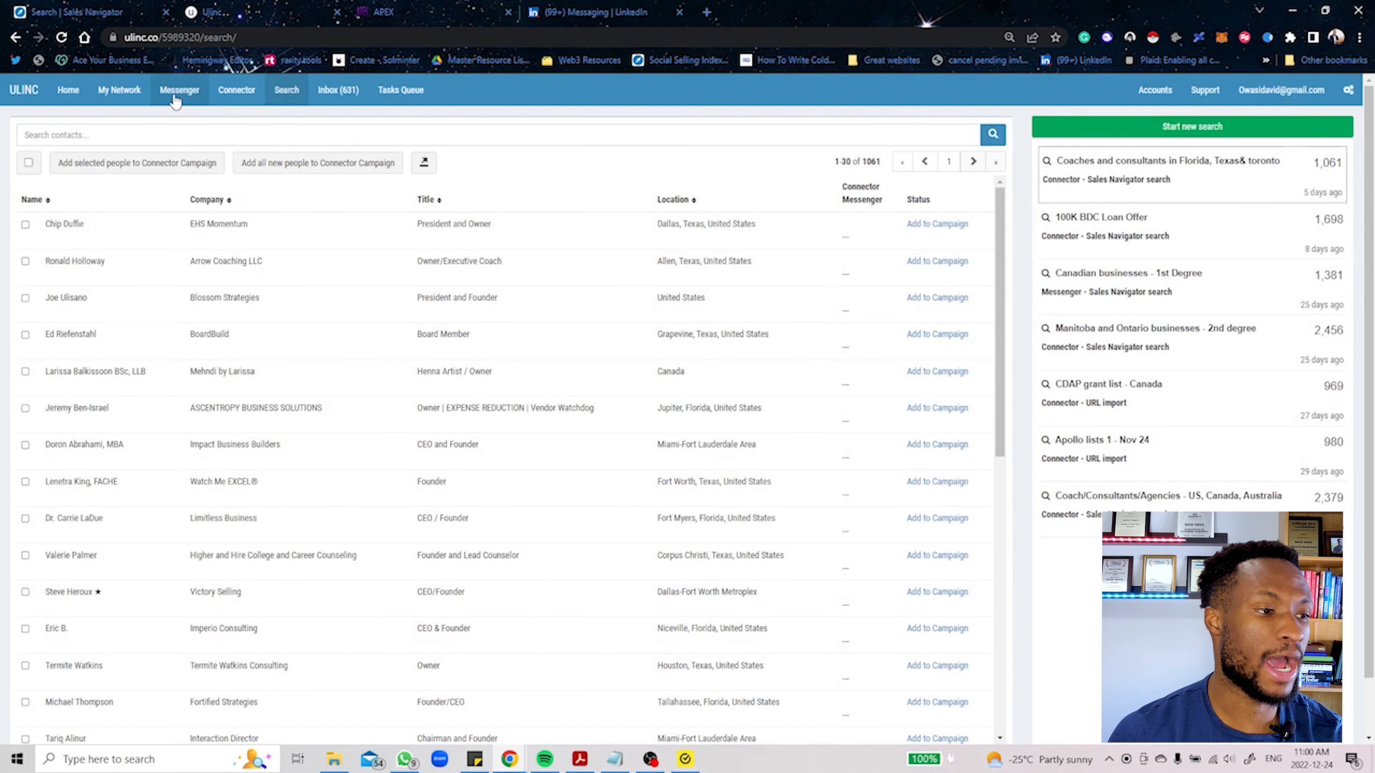
Step: Fill in a new Connector campaign named "Search for Coaches, Finance and Softwares" with steps copied from "ACE campaign - Coaches, consultants and agencies"
{"action": "left_click", "coordinate": [242, 91]}
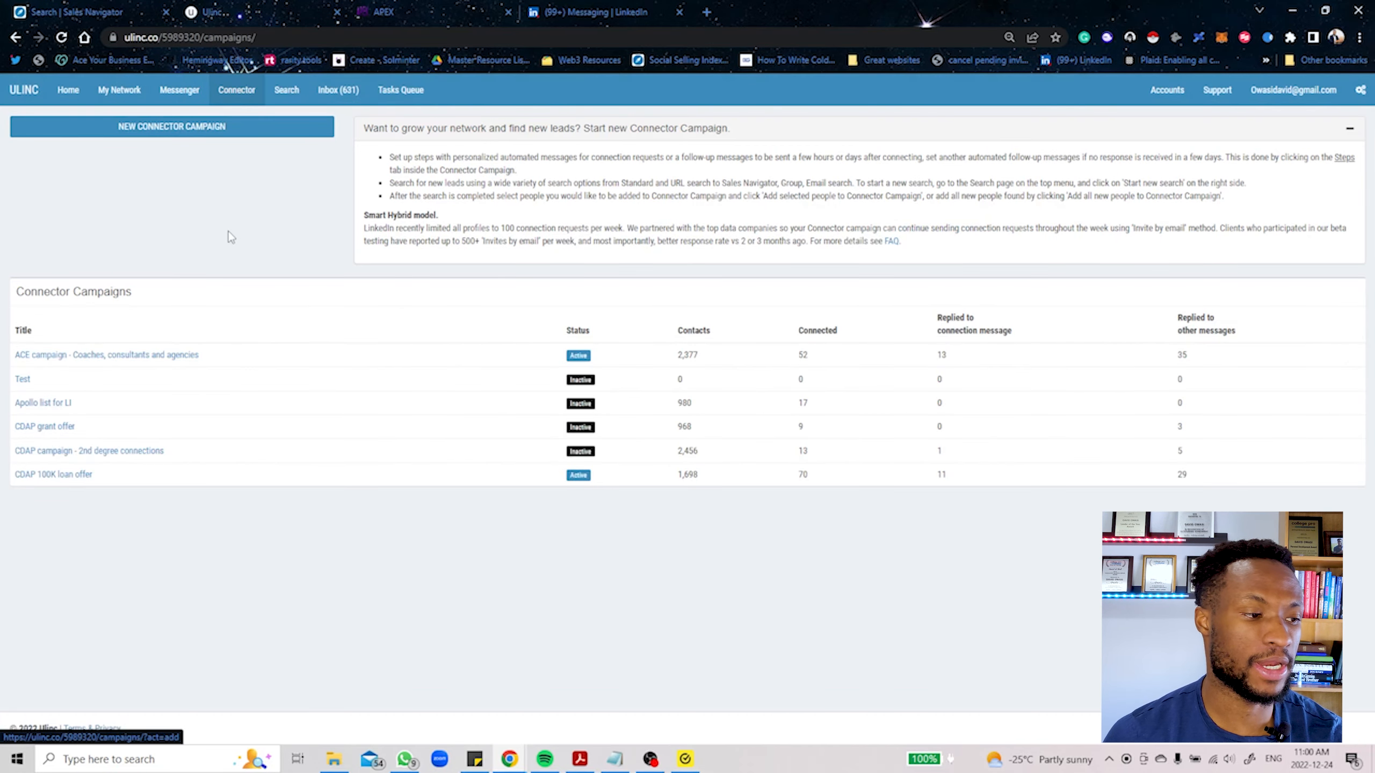
{"action": "left_click", "coordinate": [170, 127]}
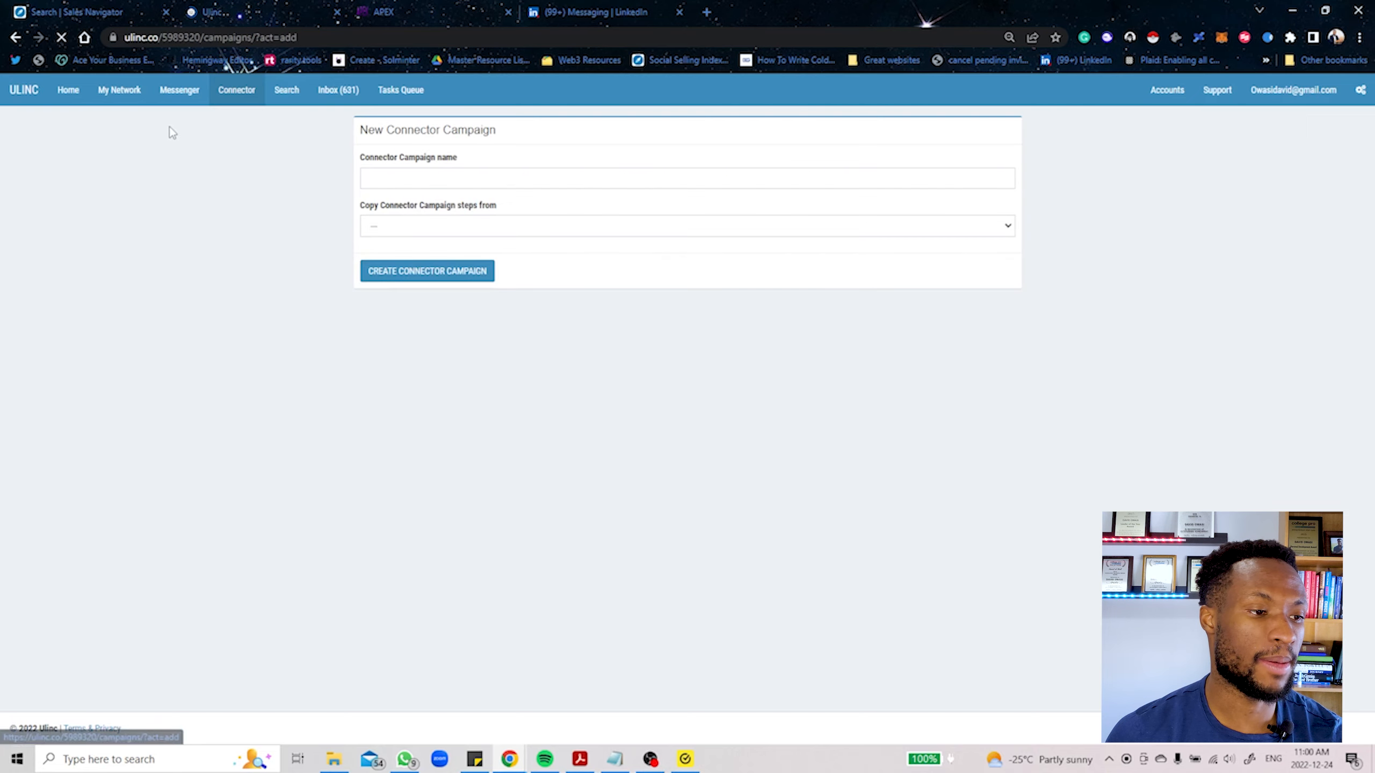
{"action": "left_click", "coordinate": [412, 170]}
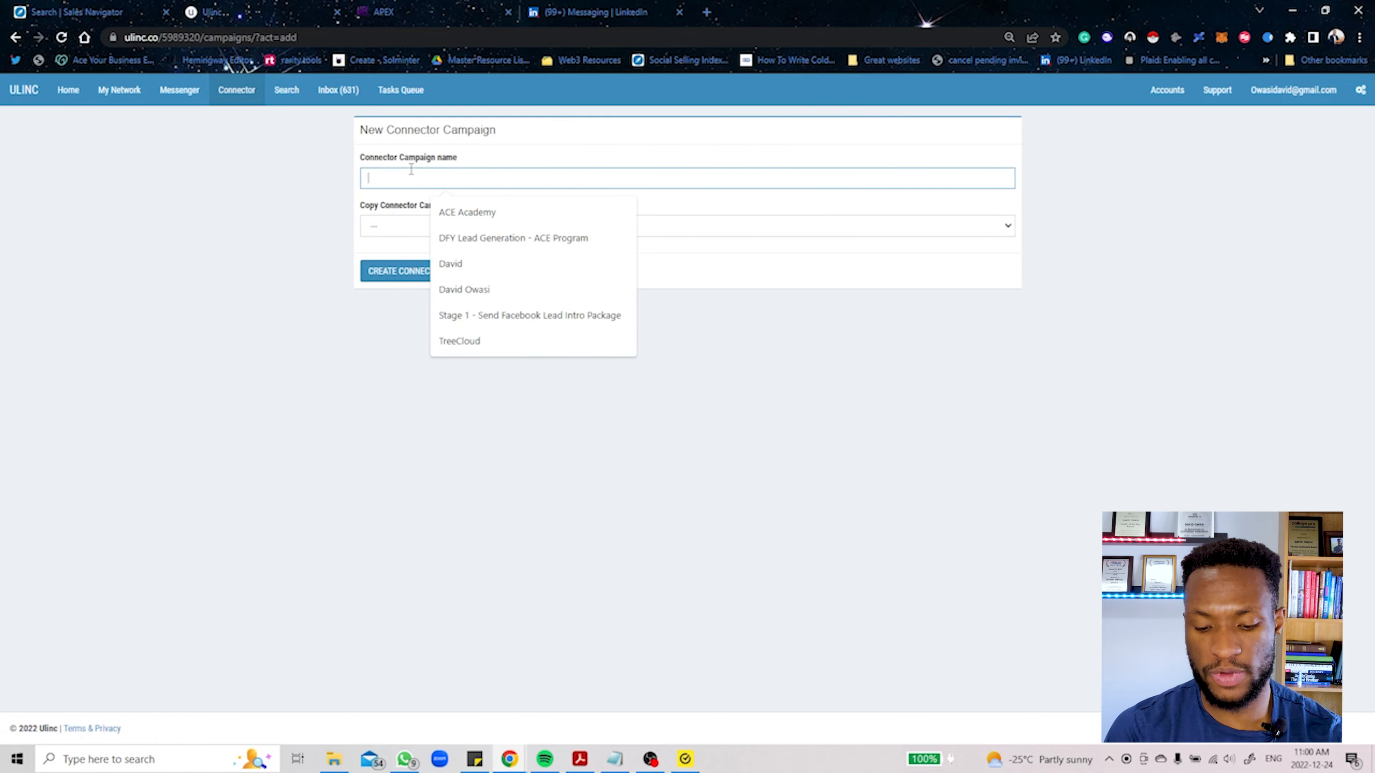
{"action": "type", "text": "SEarch for"}
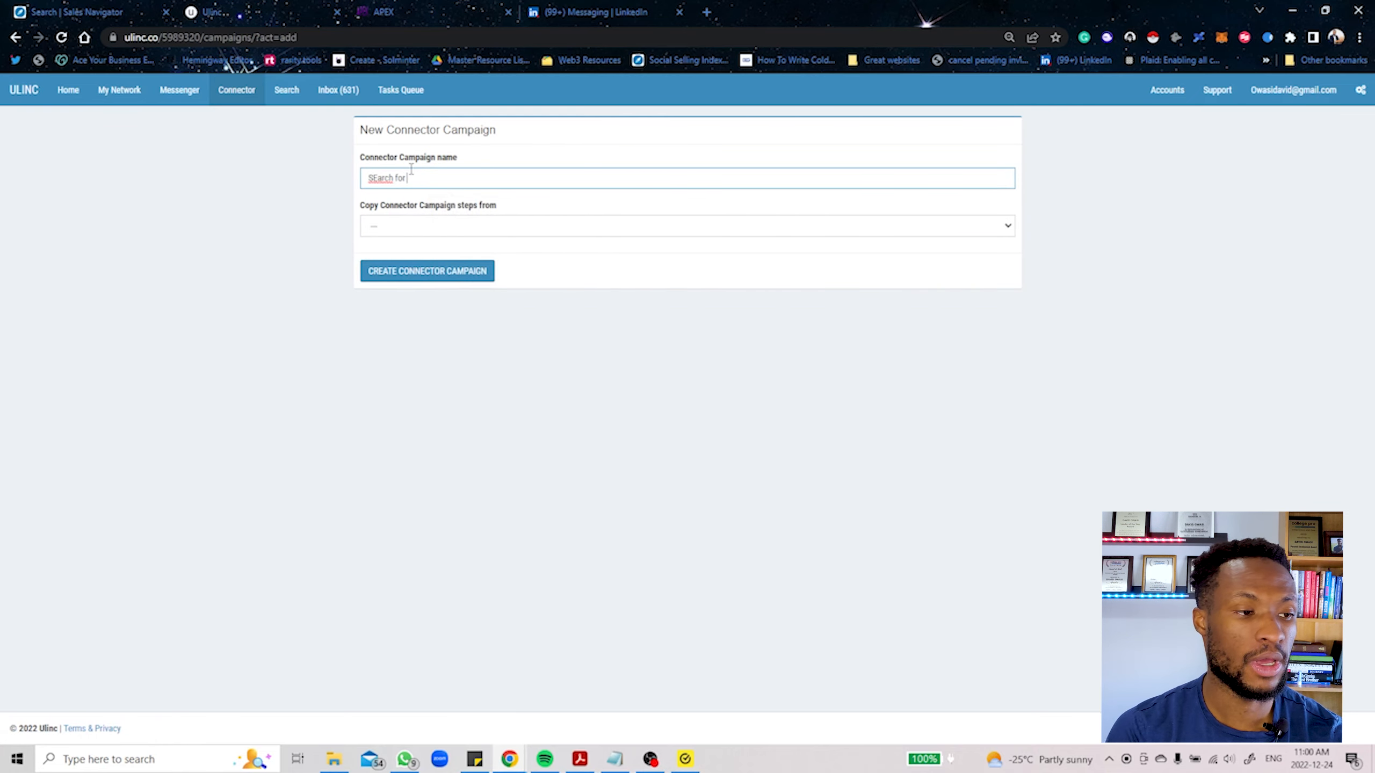
{"action": "key", "text": "BackSpace"}
{"action": "key", "text": "BackSpace"}
{"action": "key", "text": "BackSpace"}
{"action": "type", "text": "ea"}
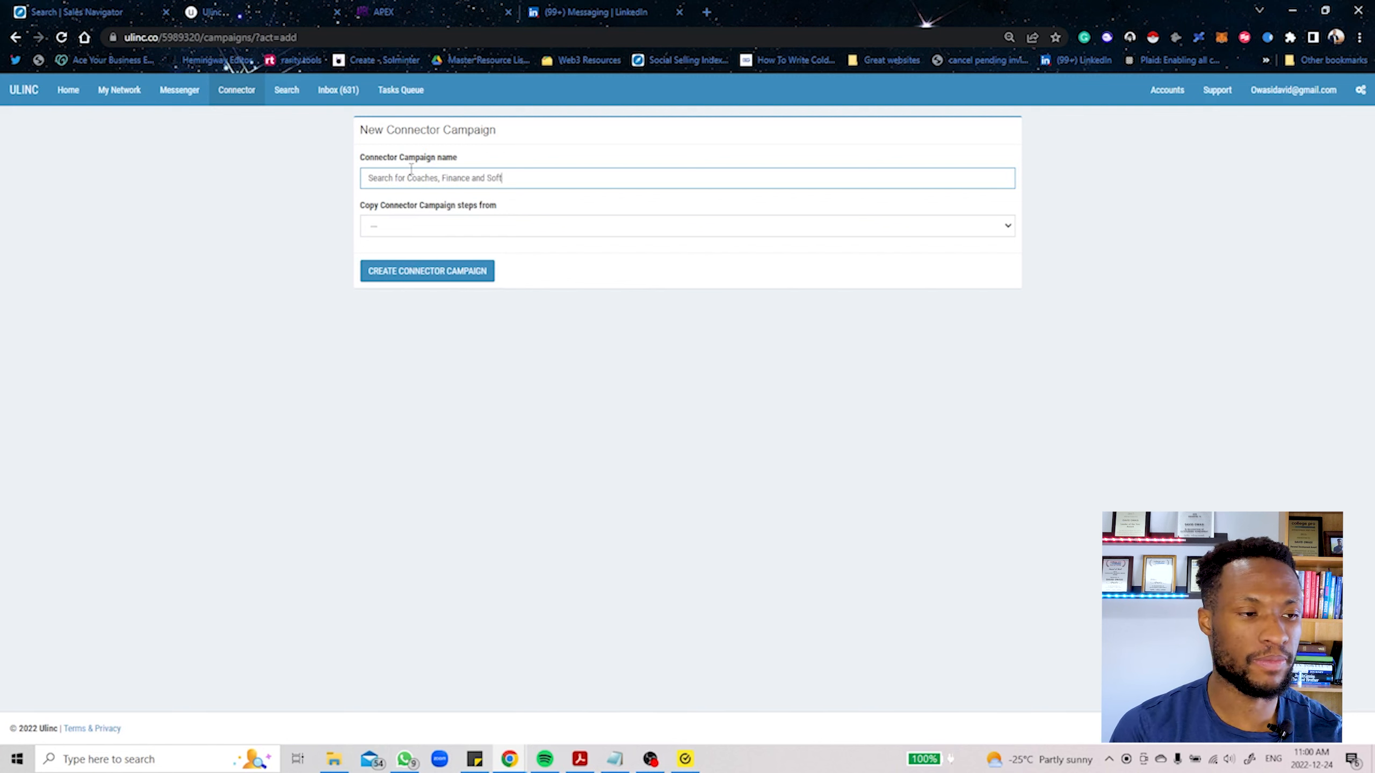
{"action": "left_click", "coordinate": [457, 230]}
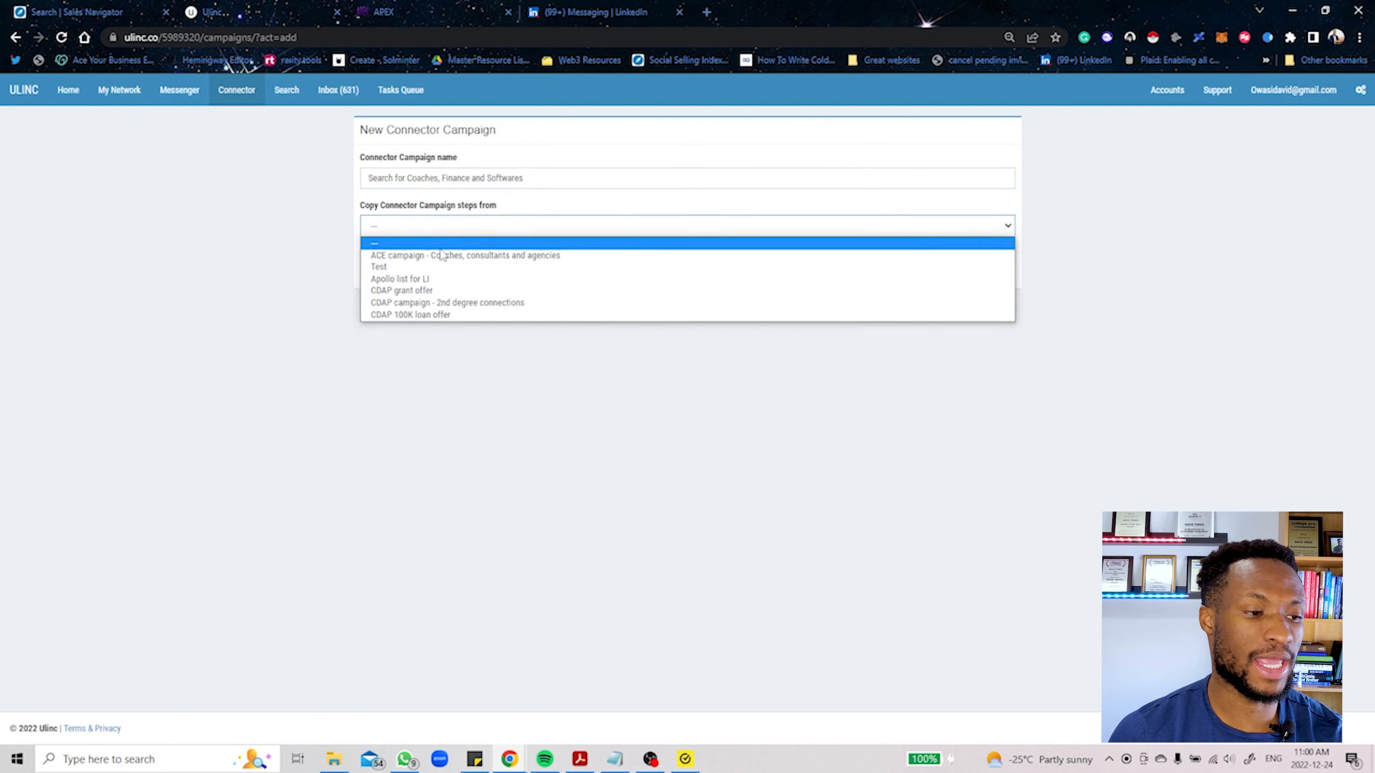
{"action": "left_click", "coordinate": [427, 258]}
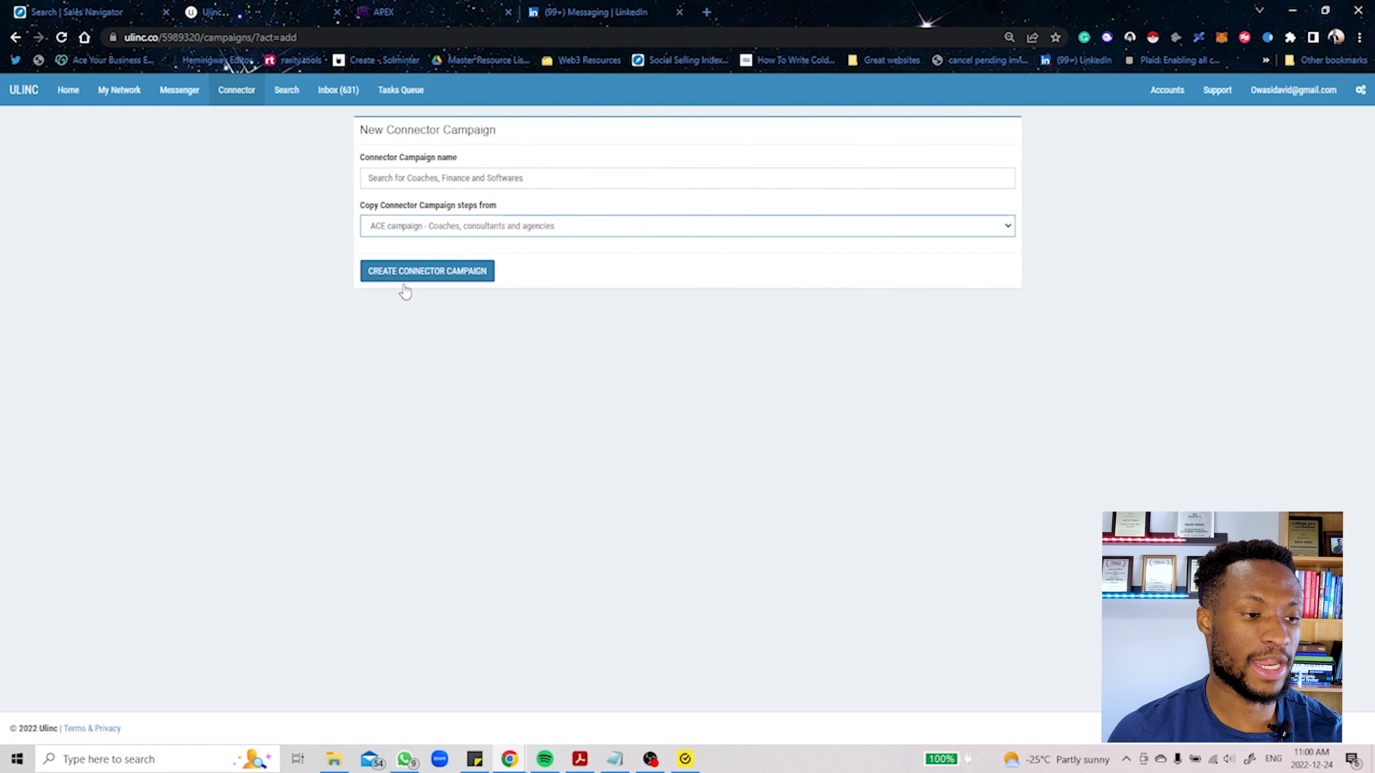
Step: Open the existing "ACE campaign - Coaches, consultants and agencies" from the Connector campaigns and look through its contacts
{"action": "left_click", "coordinate": [233, 98]}
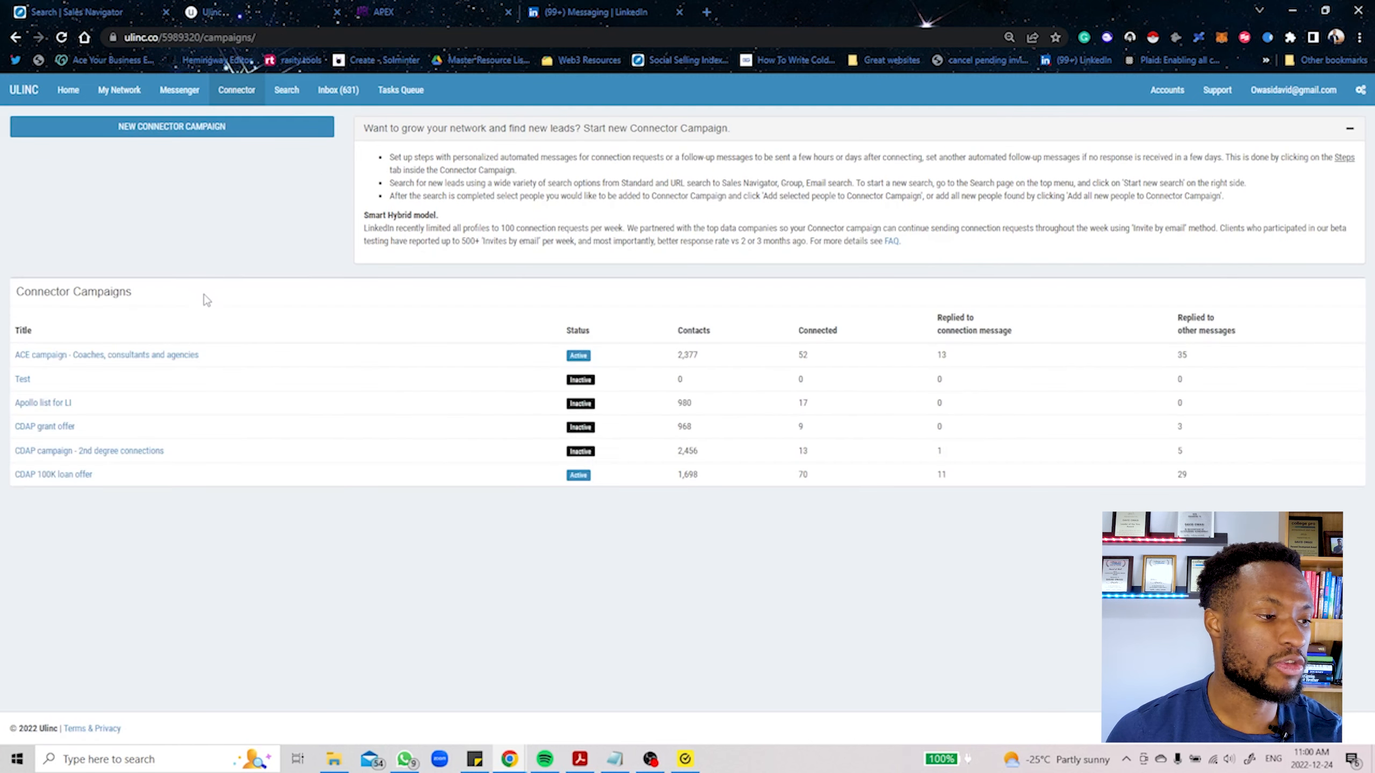
{"action": "left_click", "coordinate": [77, 355]}
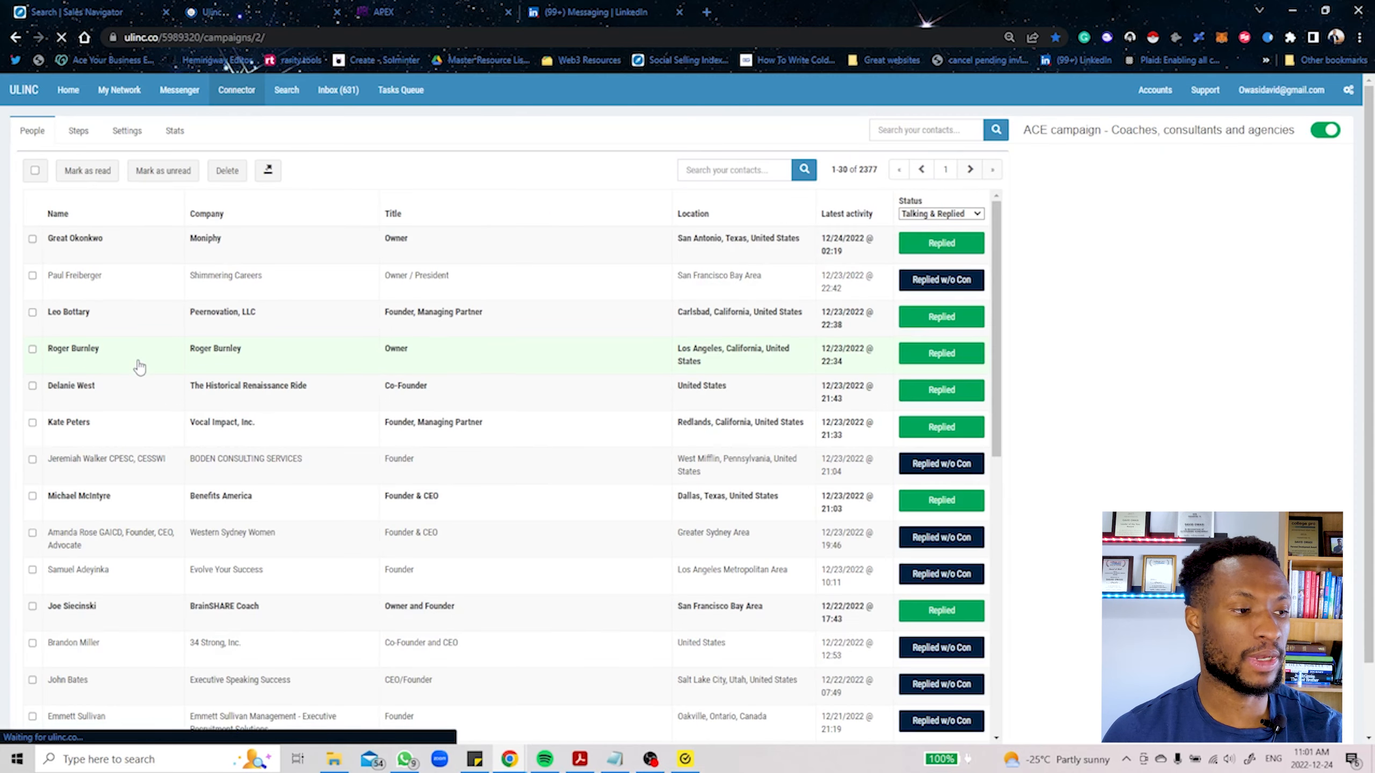
{"action": "scroll", "coordinate": [114, 276], "scroll_direction": "down", "scroll_amount": 10}
{"action": "scroll", "coordinate": [120, 317], "scroll_direction": "up", "scroll_amount": 10}
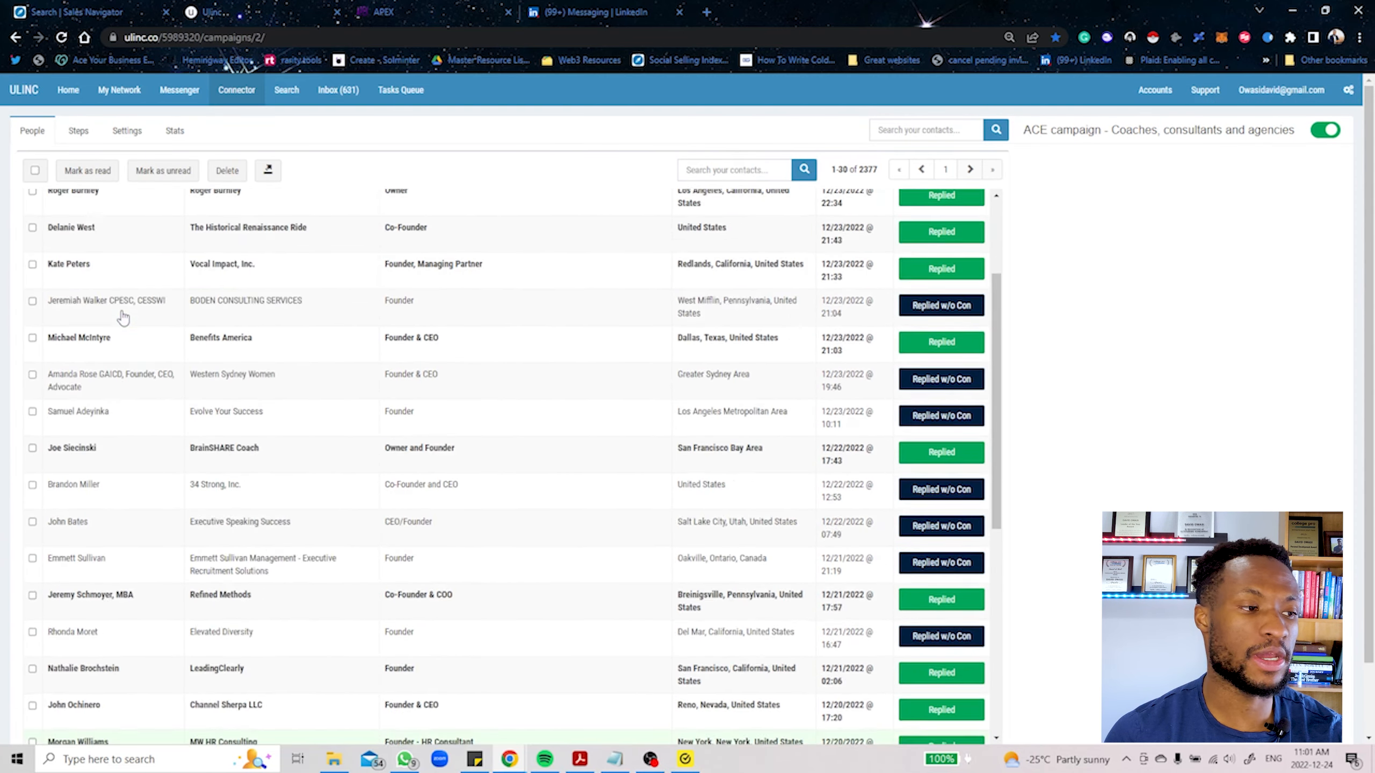
Step: Review the ACE campaign's message steps, from the connection and welcome messages to the follow-ups
{"action": "left_click", "coordinate": [80, 135]}
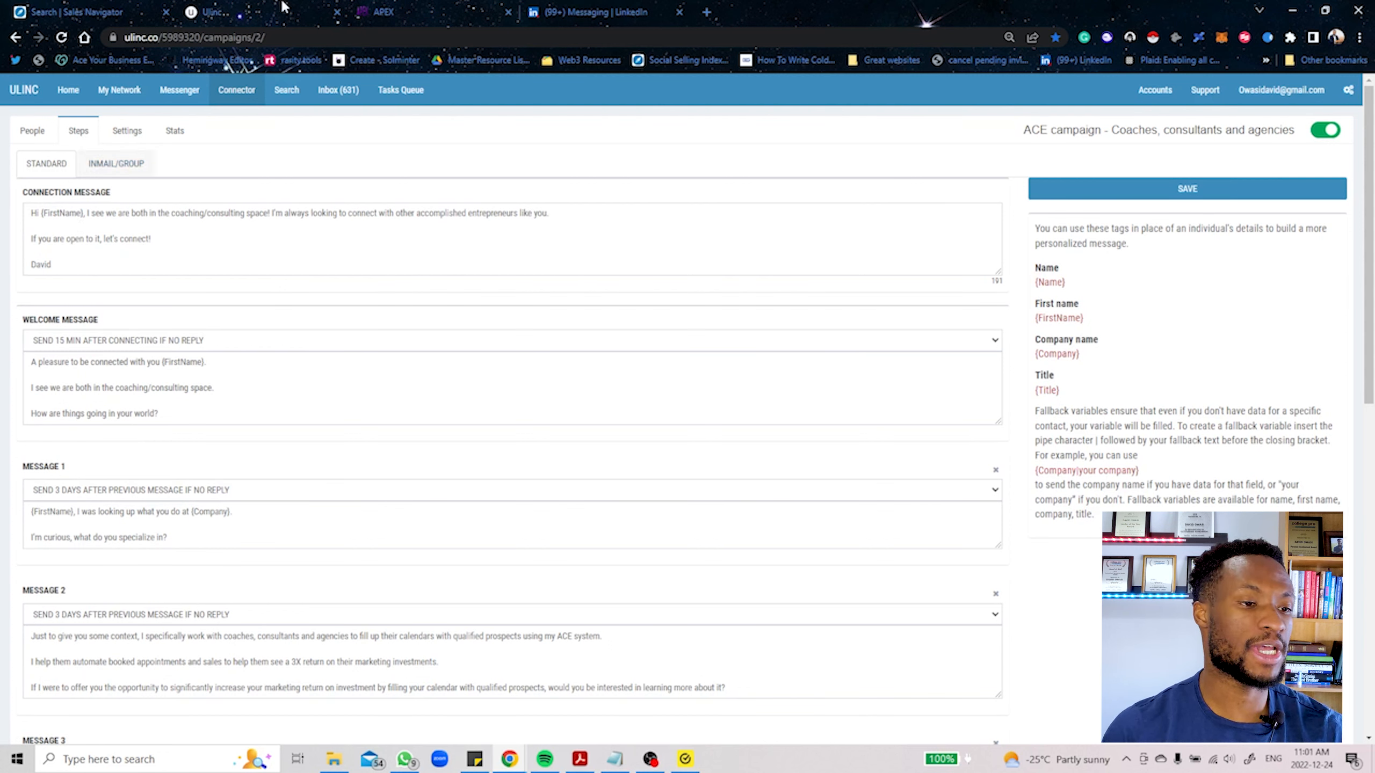
{"action": "scroll", "coordinate": [169, 380], "scroll_direction": "down", "scroll_amount": 10}
{"action": "scroll", "coordinate": [168, 380], "scroll_direction": "up", "scroll_amount": 10}
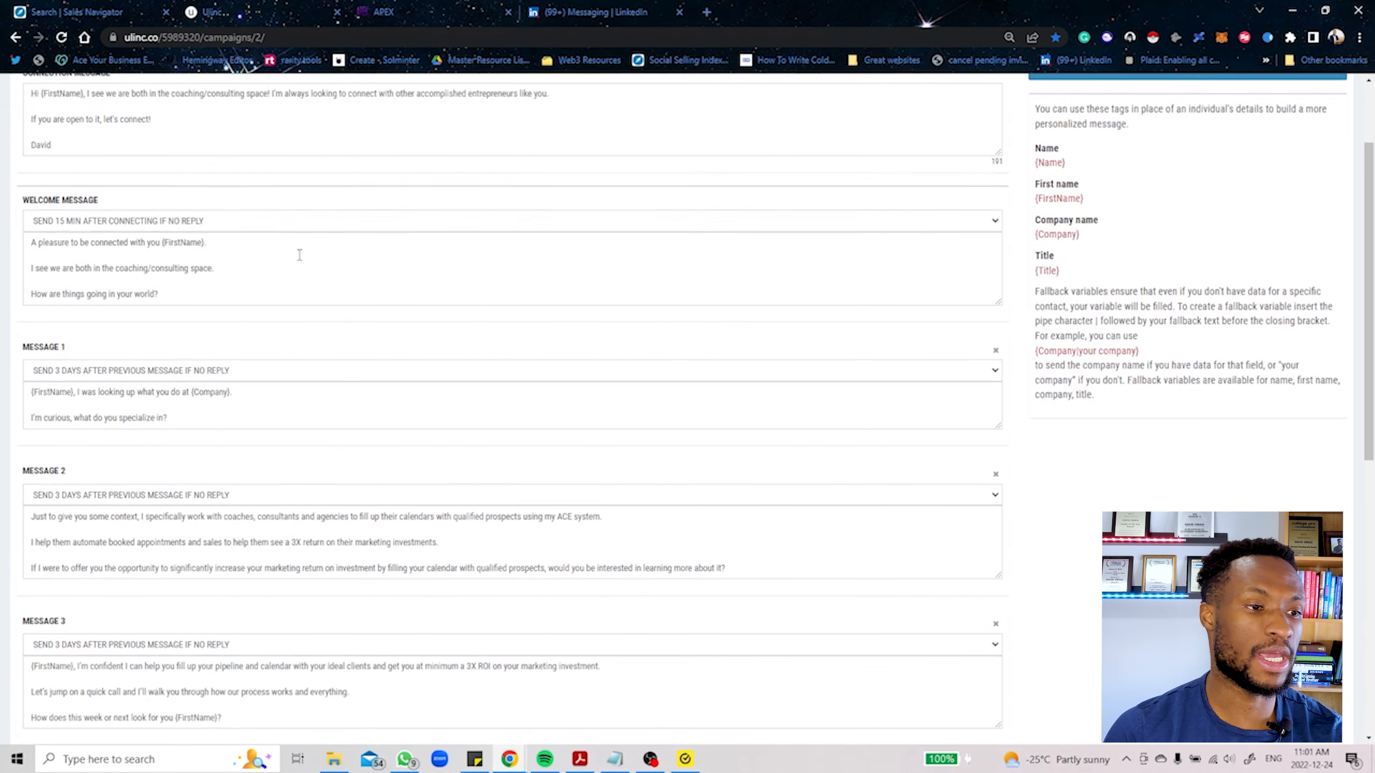
Step: Open ChatGPT's new chat page at chat.openai.com/chat in a separate browser tab
{"action": "left_click", "coordinate": [706, 11]}
{"action": "type", "text": "chap"}
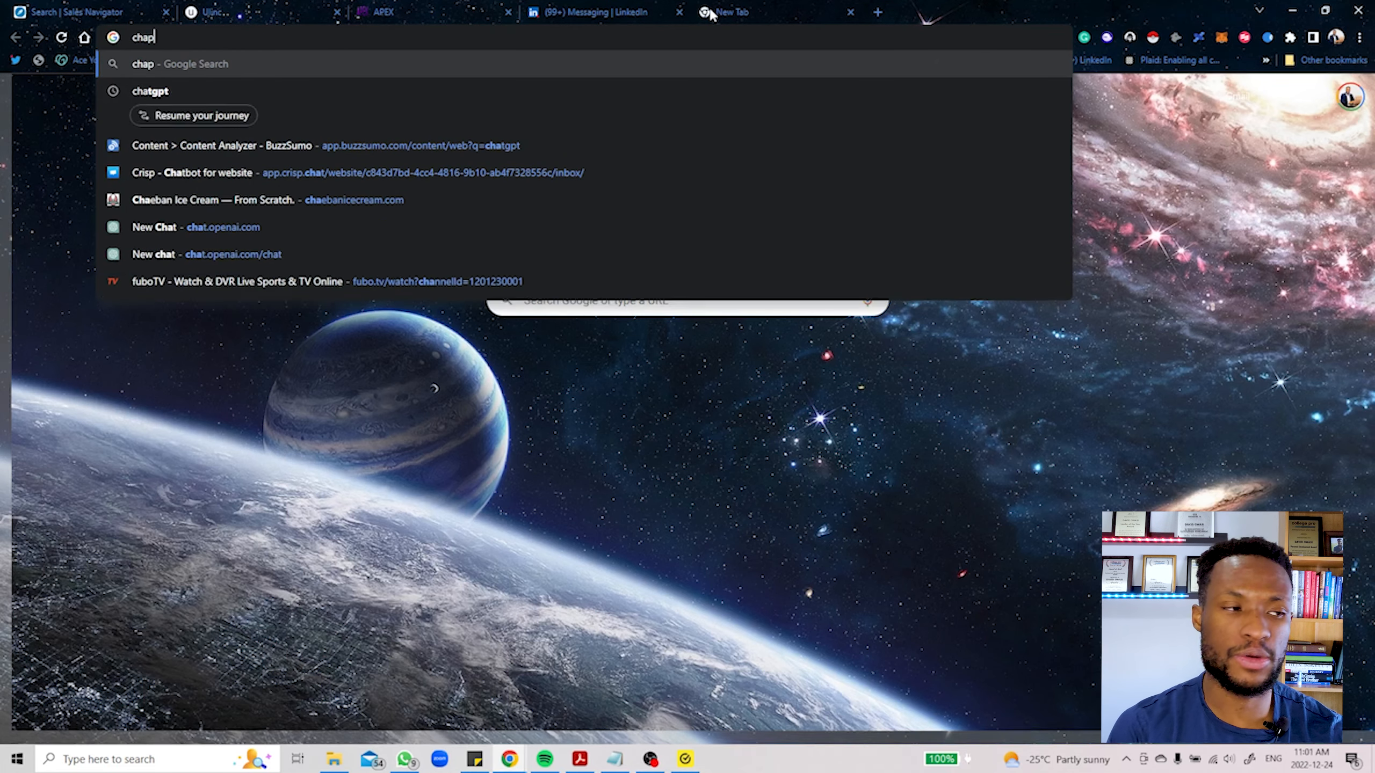
{"action": "key", "text": "BackSpace"}
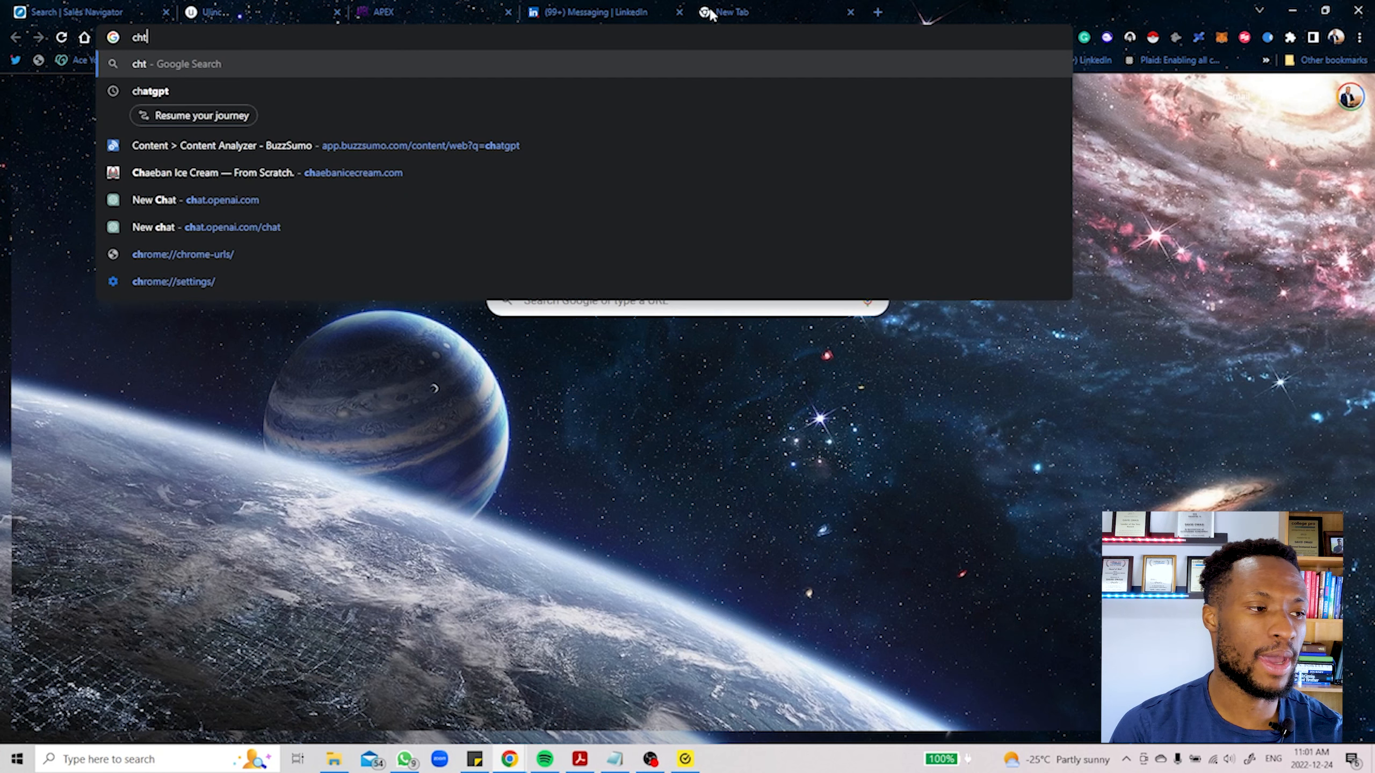
{"action": "type", "text": "t"}
{"action": "key", "text": "Return"}
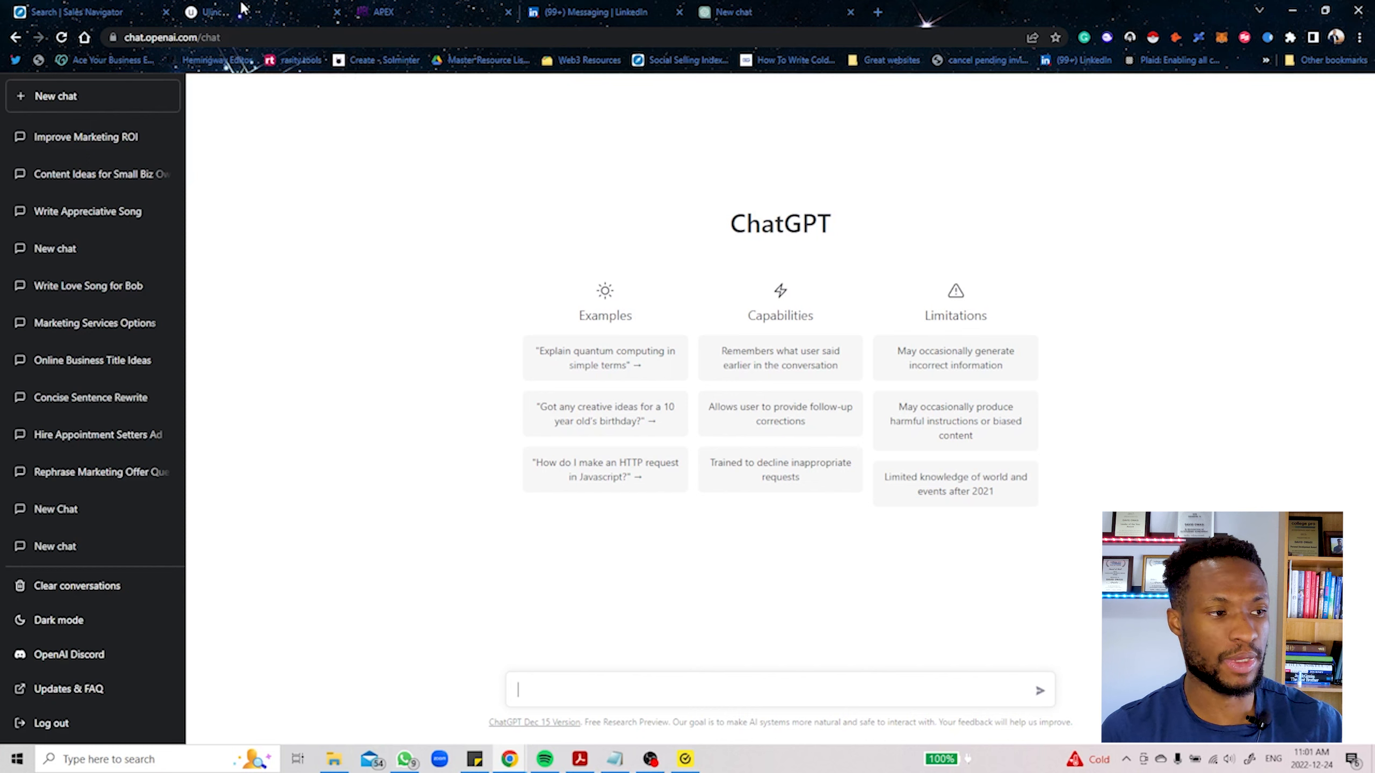
Step: Recheck the ACE campaign's messages in Ulinc, and send ChatGPT the prompt "give me 2 connection request messages prompt for linkedin messaging"
{"action": "left_click", "coordinate": [243, 8]}
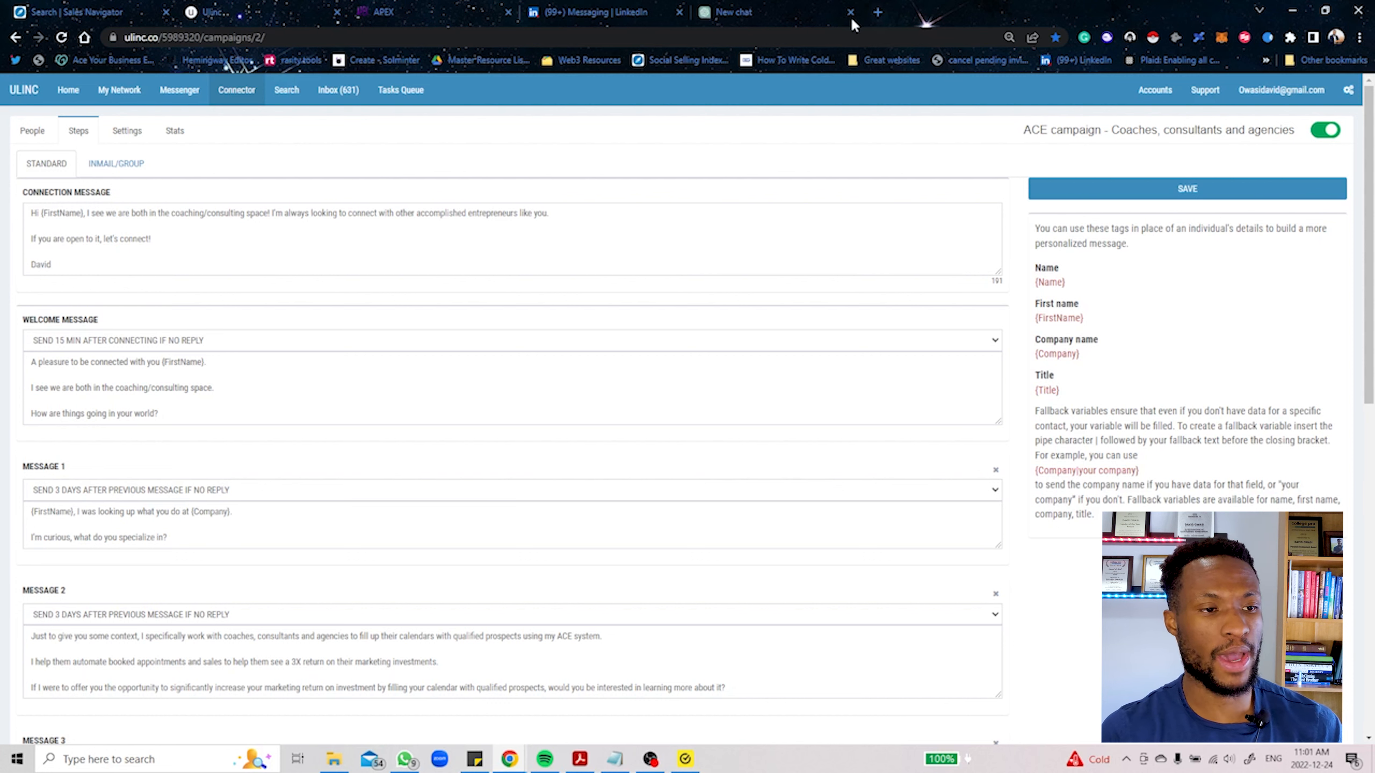
{"action": "left_click", "coordinate": [758, 9]}
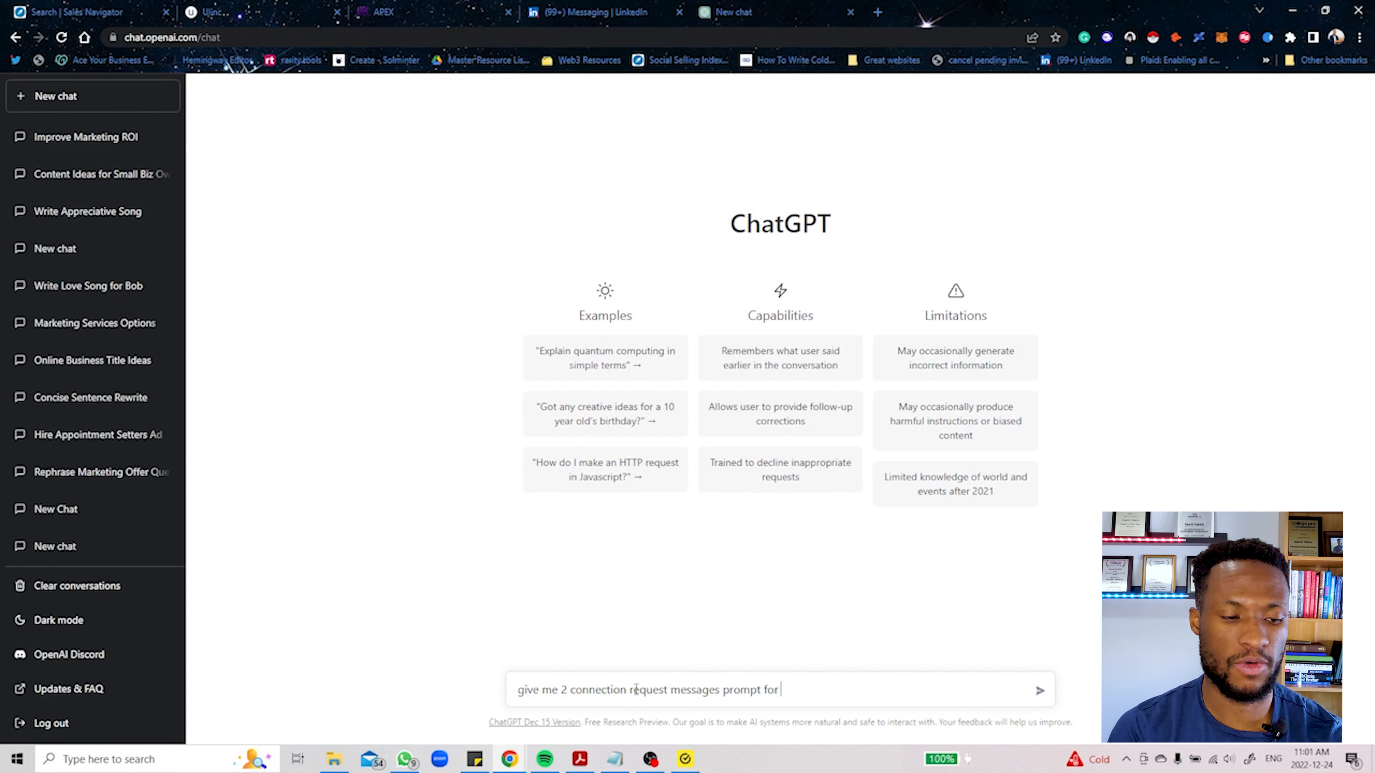
{"action": "type", "text": "linkedin messagi"}
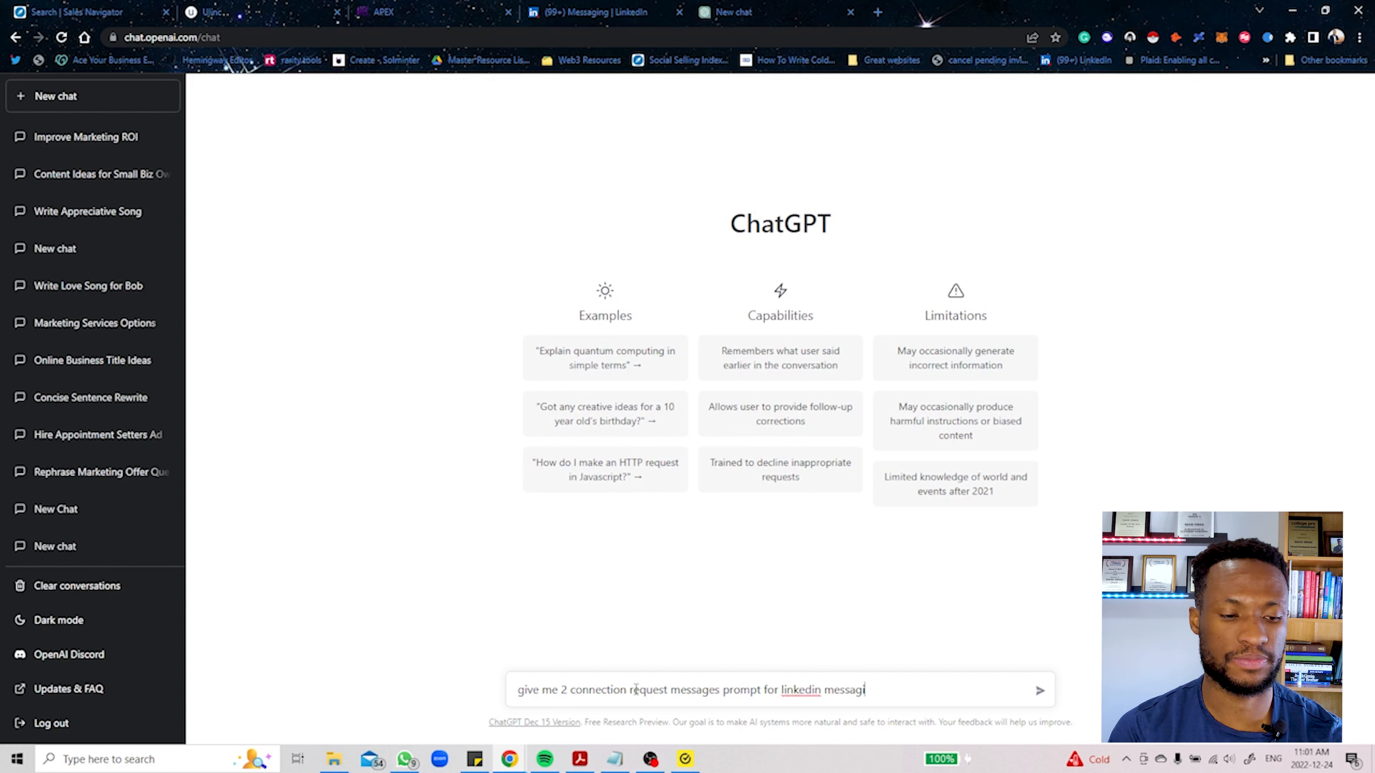
{"action": "type", "text": "ng"}
{"action": "key", "text": "Return"}
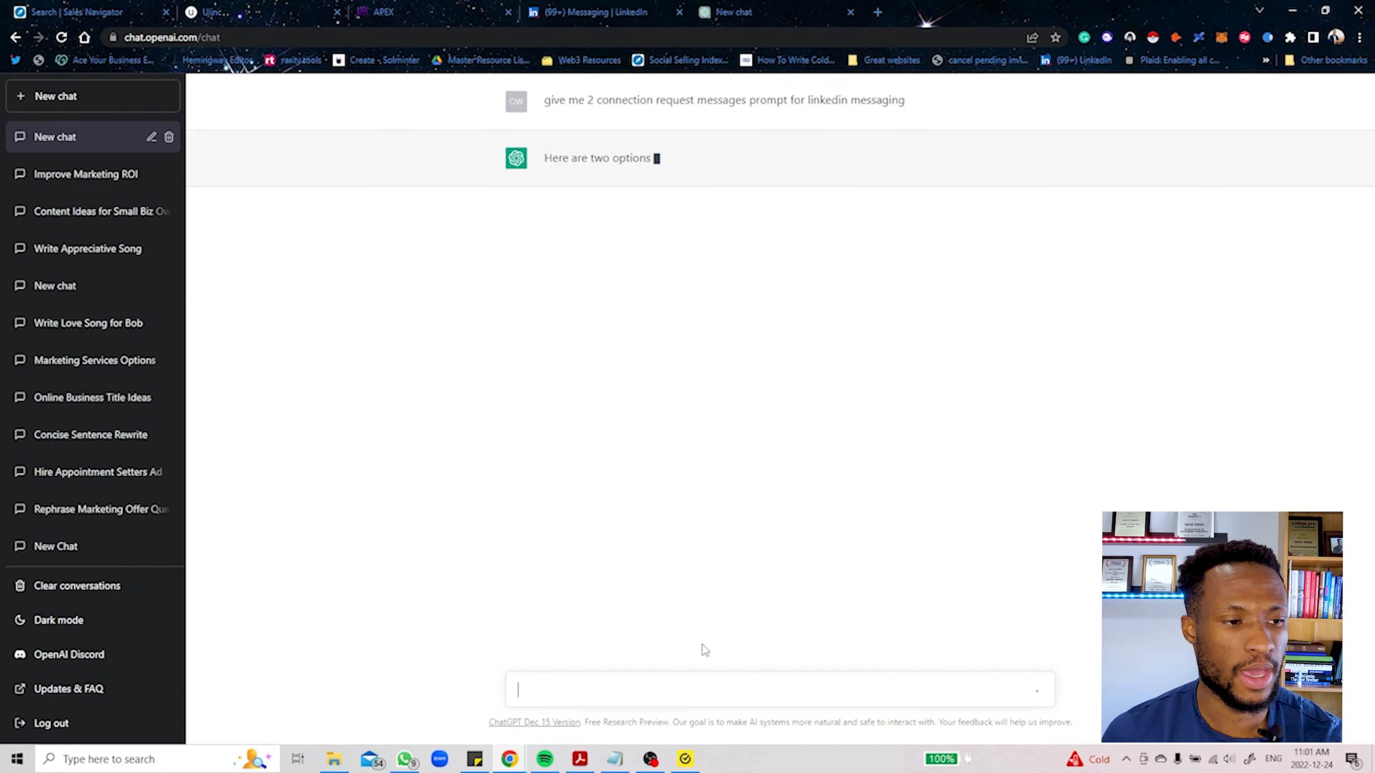